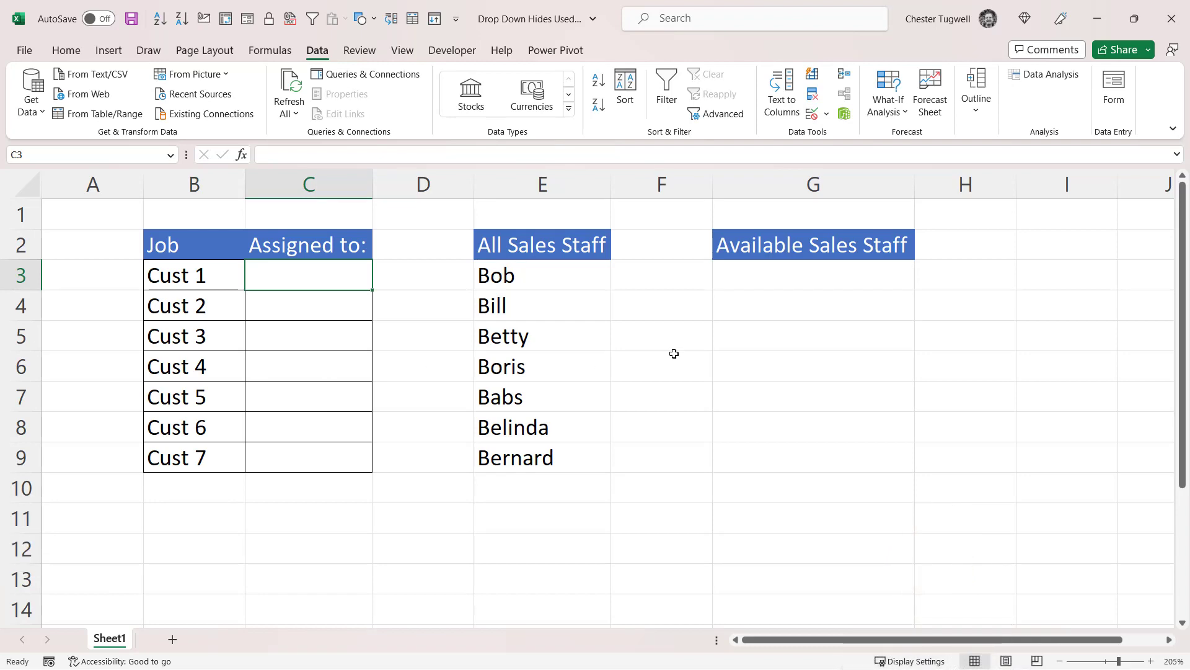
Step: Assign the first person in the All Sales Staff list to Cust 1 in cell C3
text(Bob)
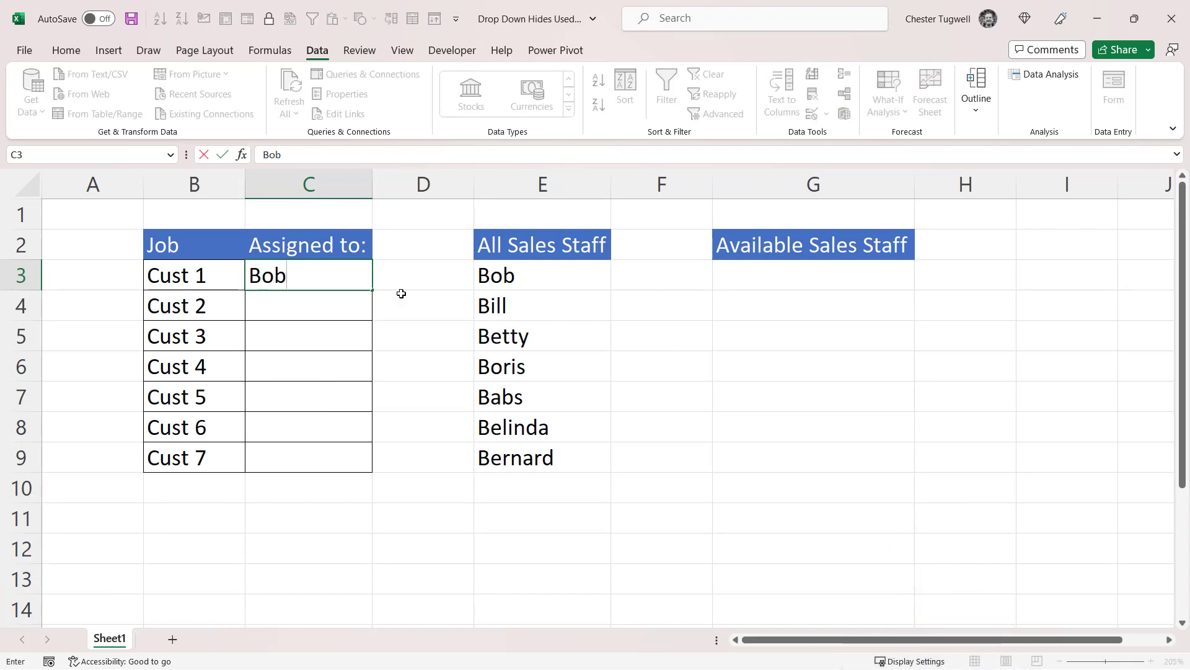
key(Return)
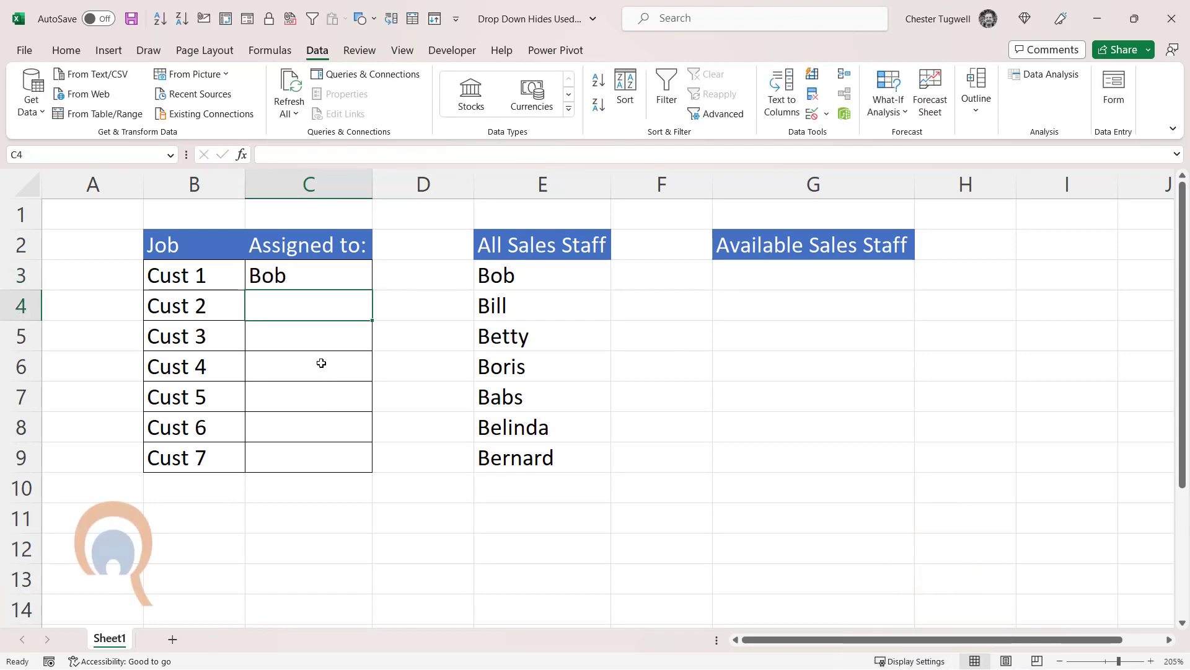
Step: Enter =COUNTIF(C3:C9,E3:E9) in G3 to count how often each staff member is assigned
click(809, 280)
text(=c)
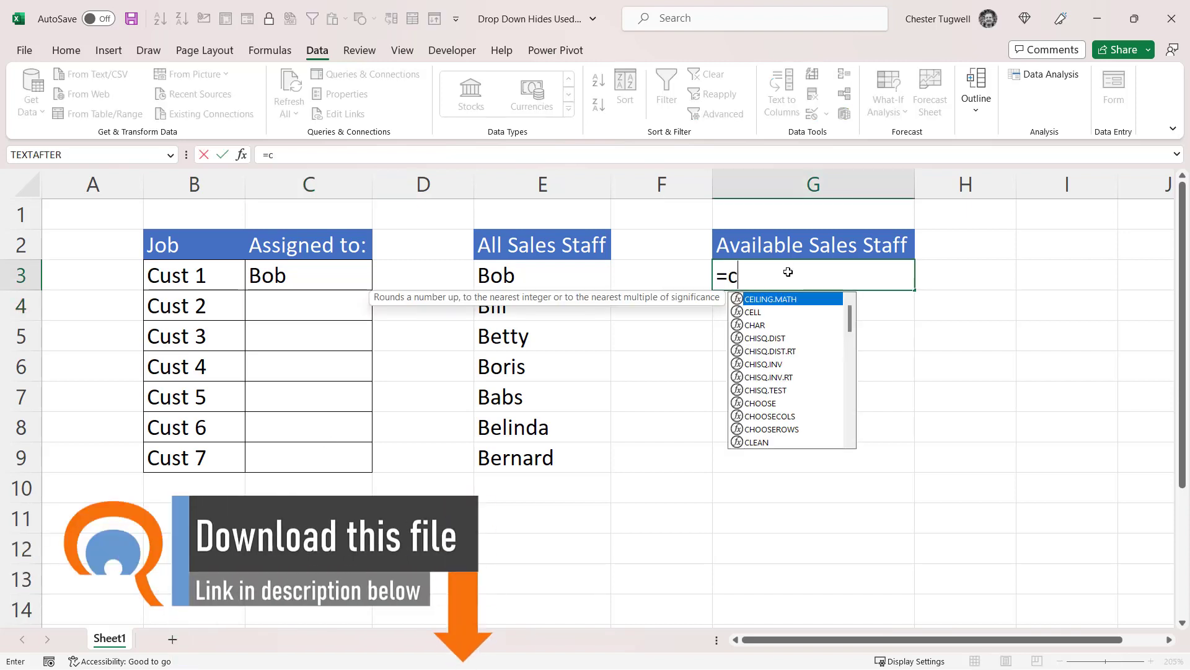
text(ountif()
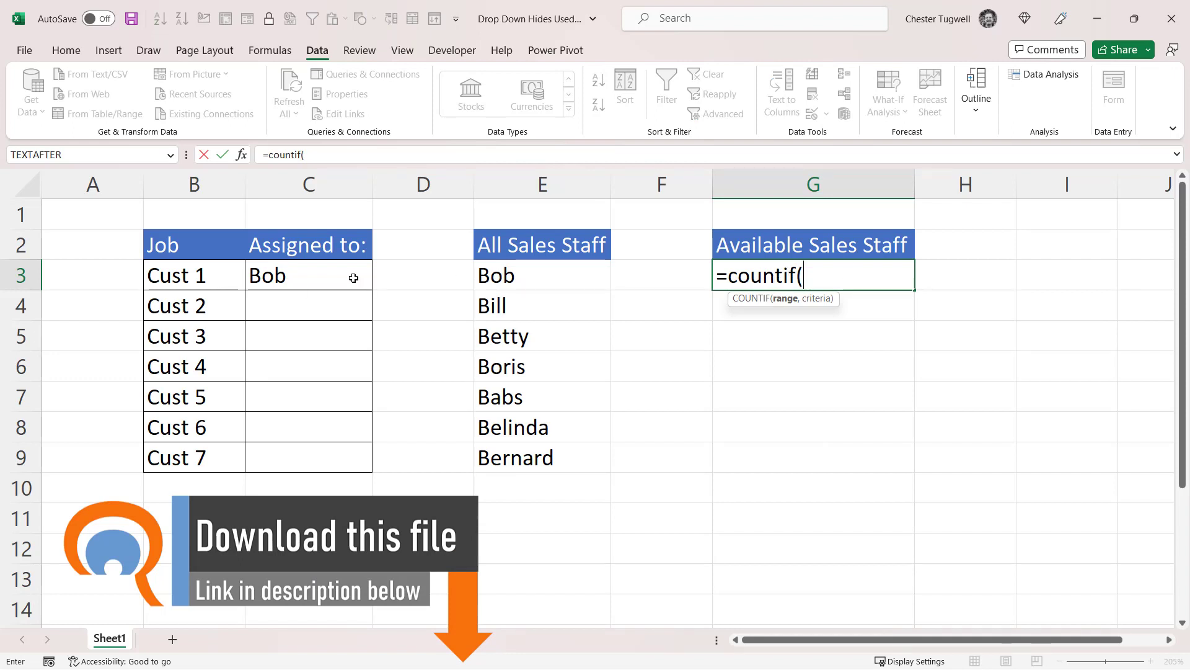
drag(327, 271, 333, 457)
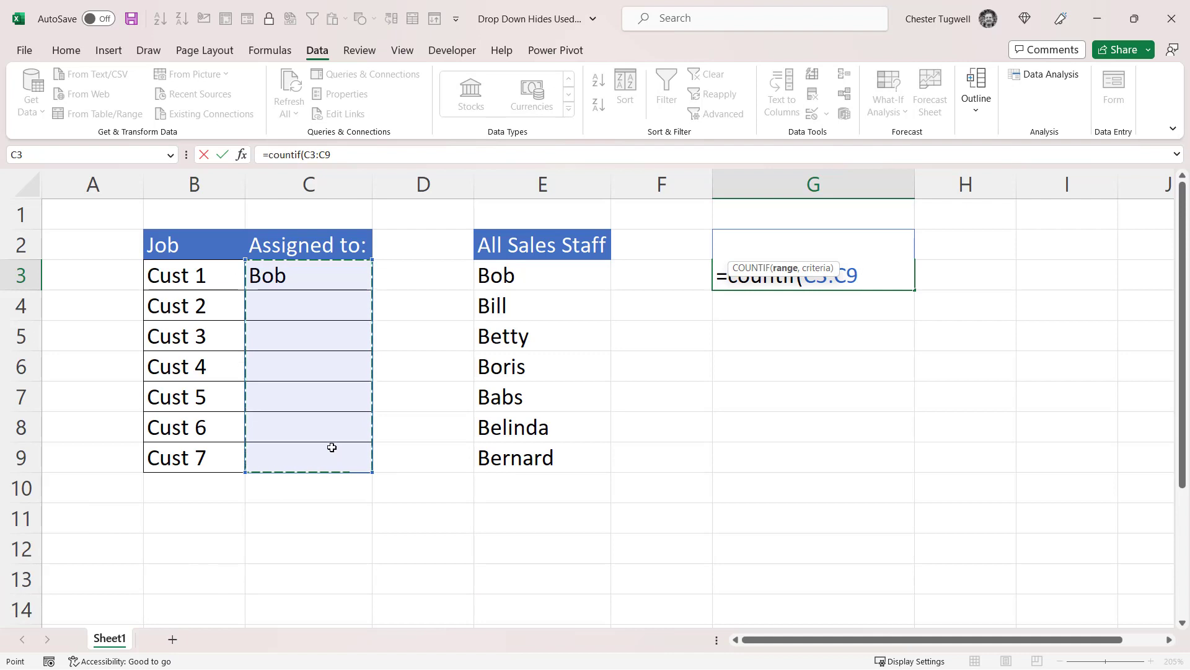
text(,)
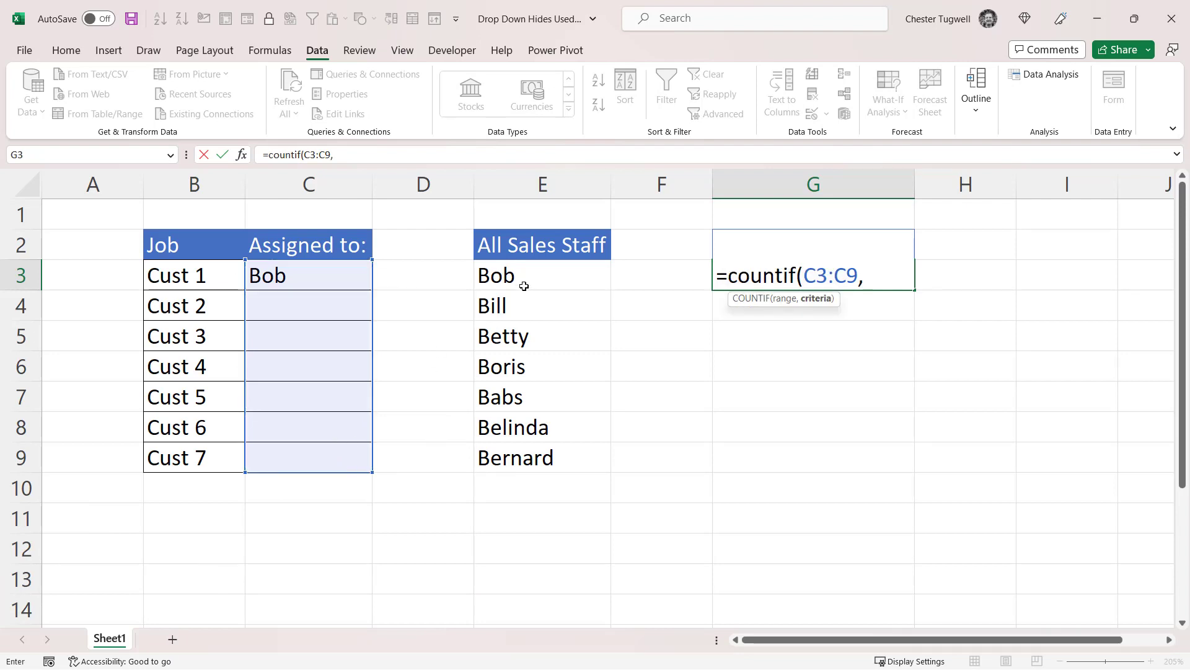
drag(524, 282, 560, 464)
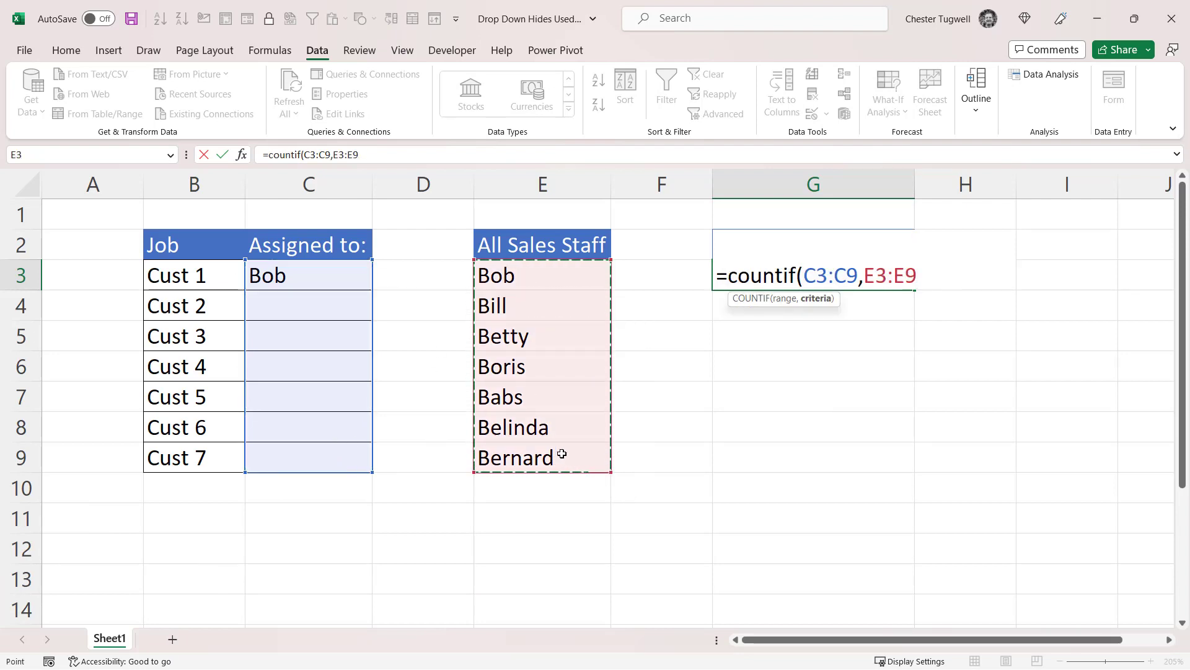
text())
key(Return)
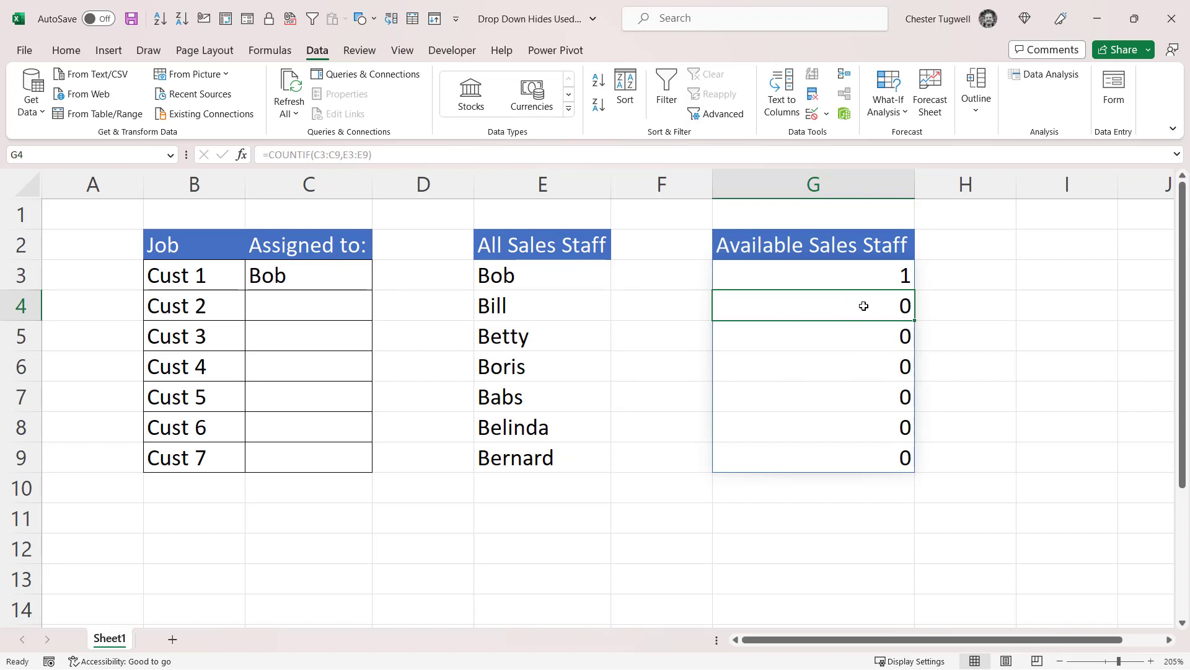
Step: Extend the COUNTIF formula in G3 with =0 to test which staff are unassigned
double_click(844, 277)
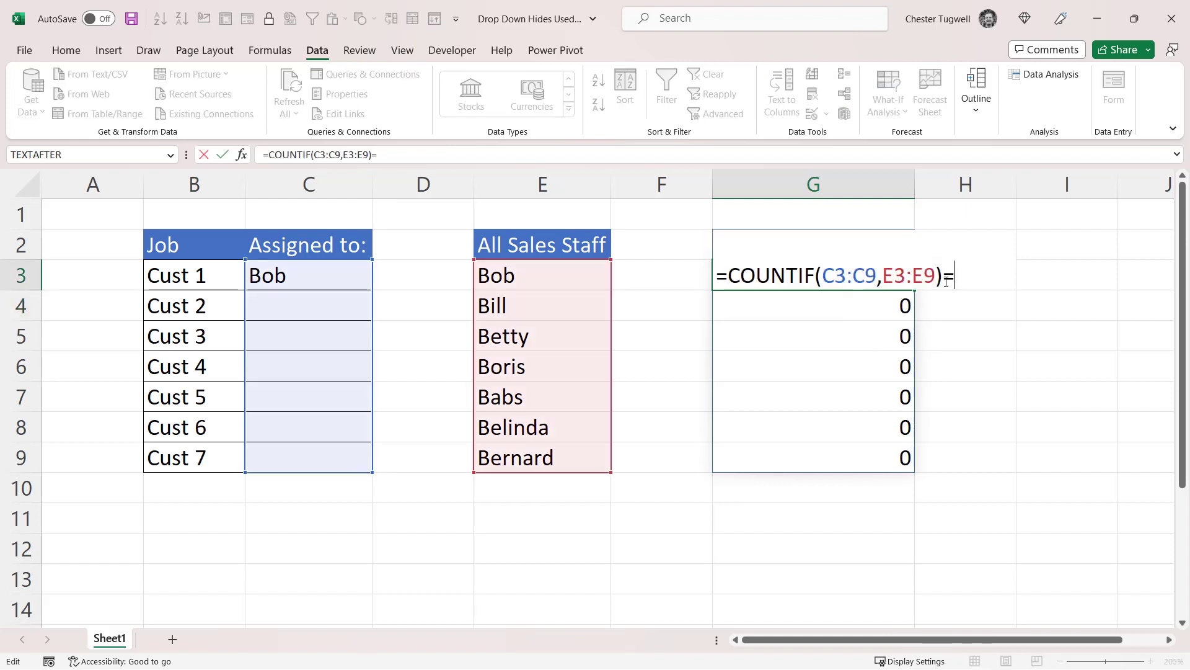
text(=0)
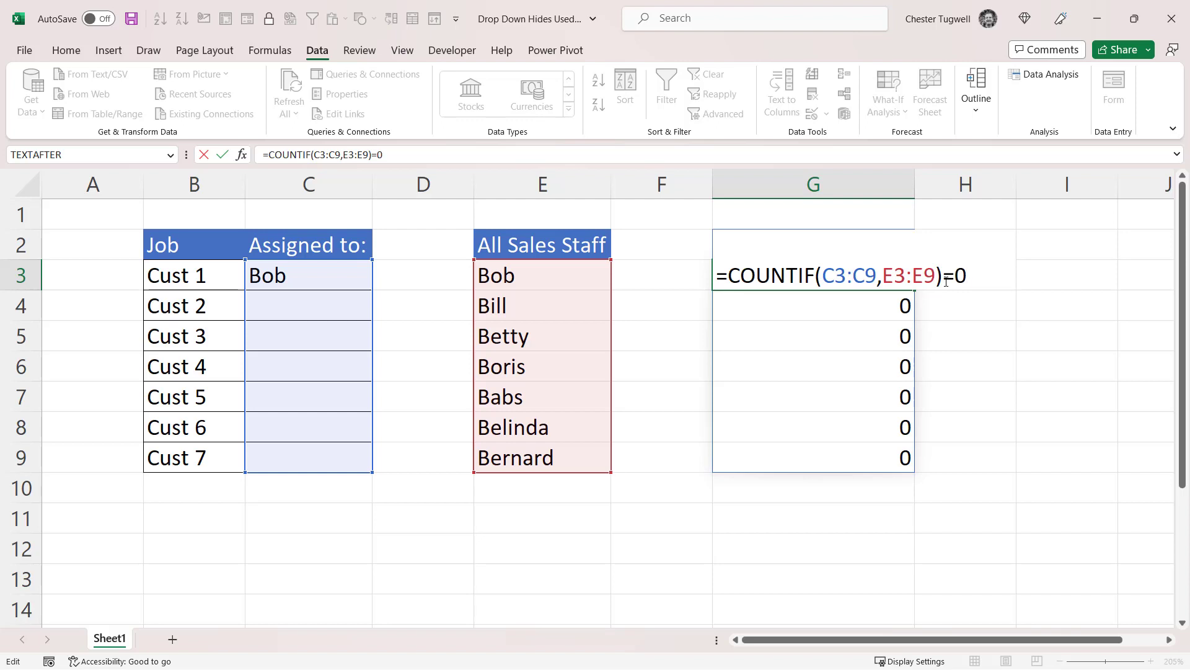
key(Return)
key(Up)
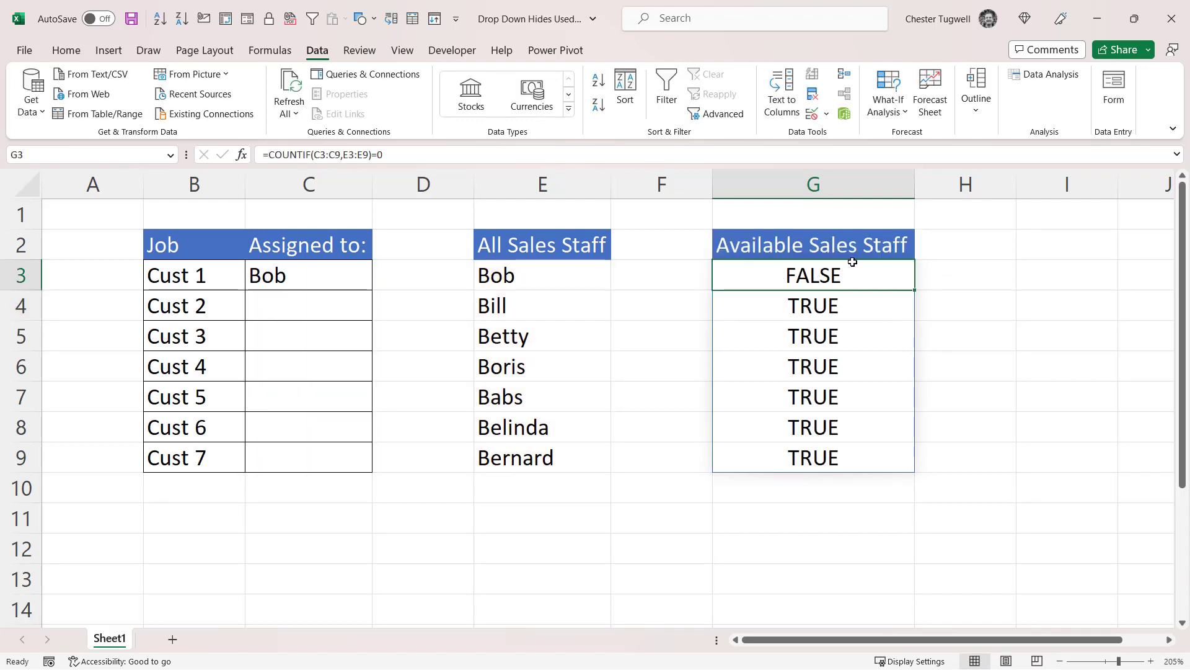
Step: Wrap the G3 formula in FILTER over the staff list, giving =FILTER(E3:E9,COUNTIF(C3:C9,E3:E9)=0)
double_click(826, 274)
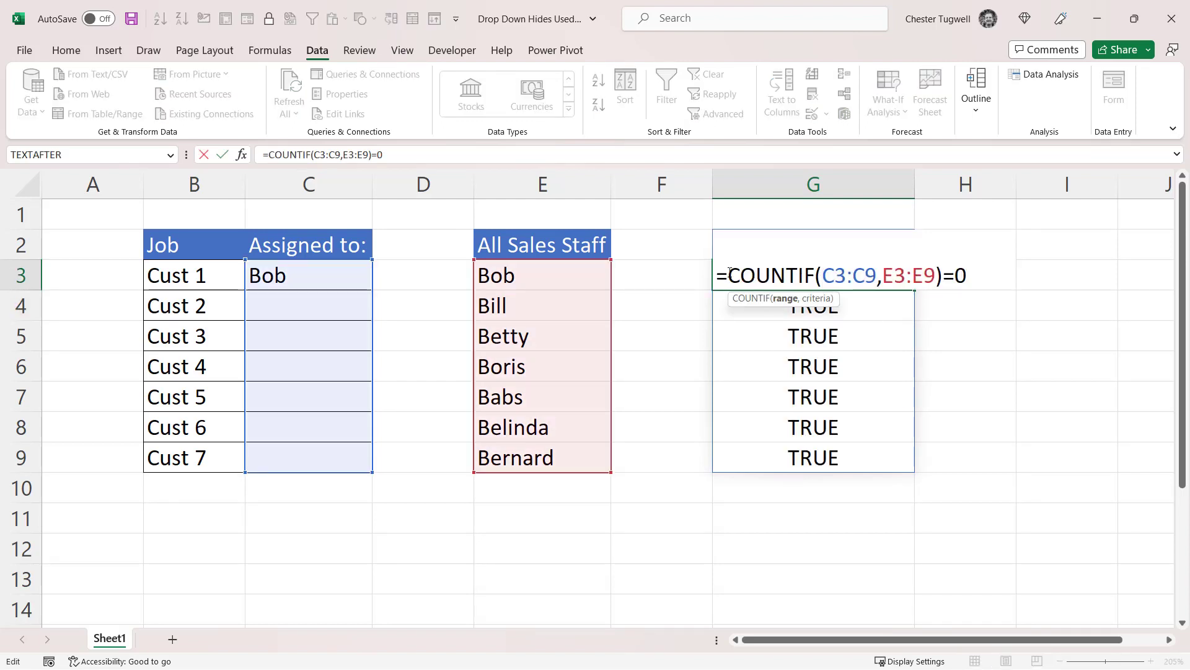
text(FILTER)
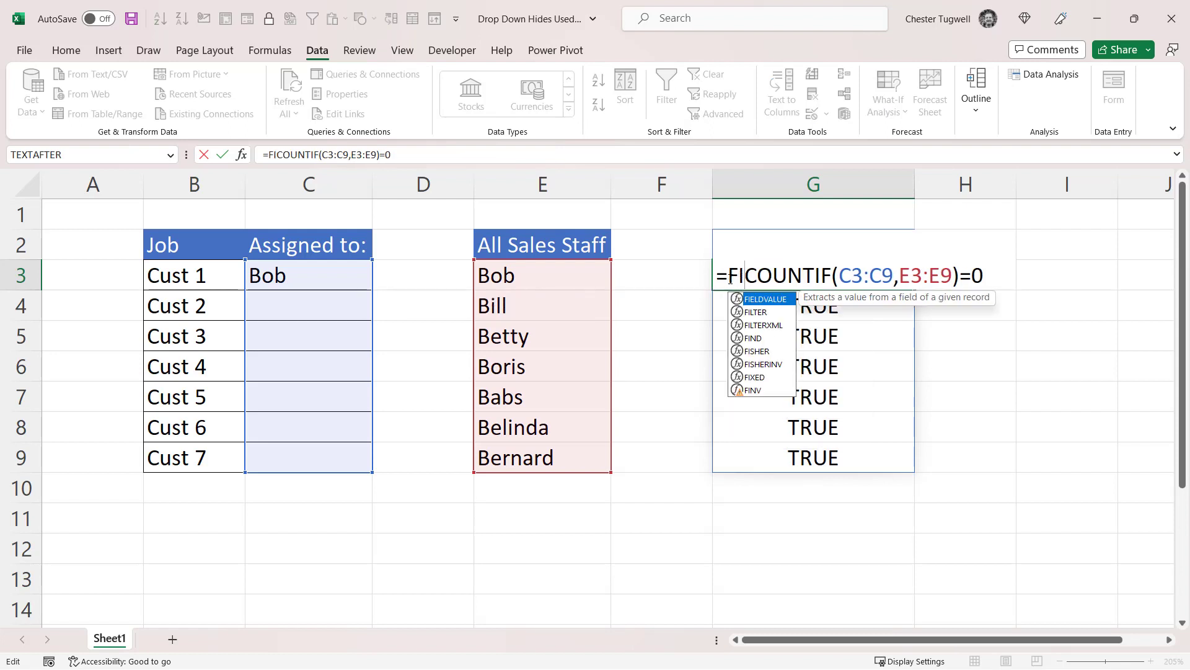
text(()
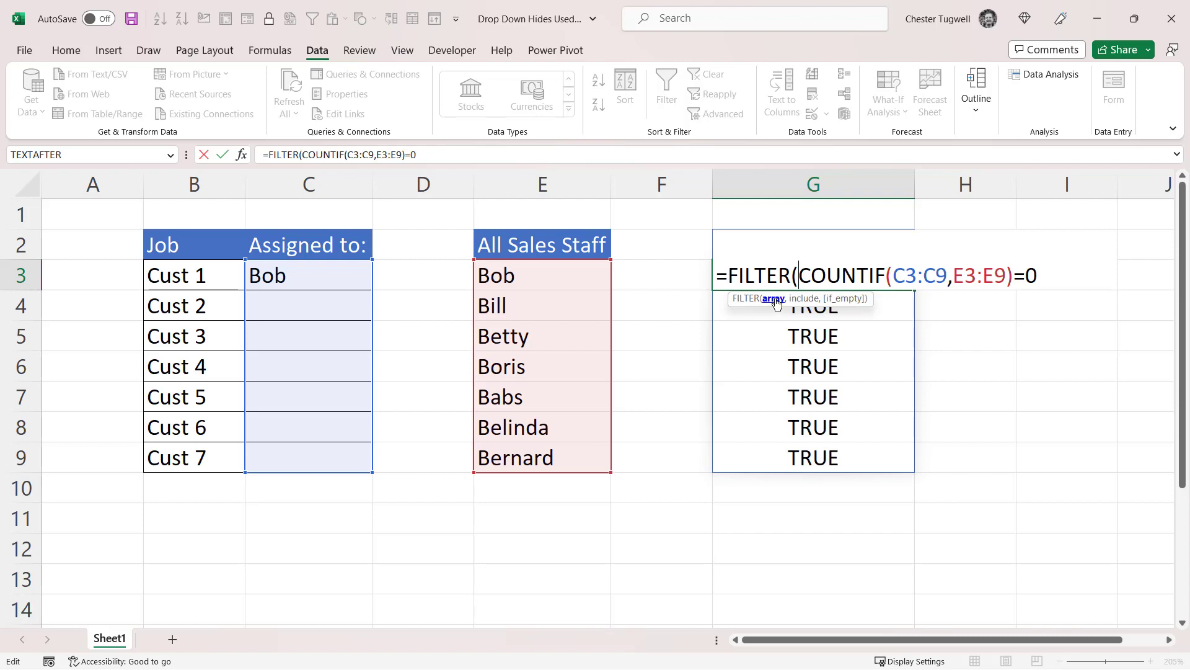
drag(512, 276, 542, 457)
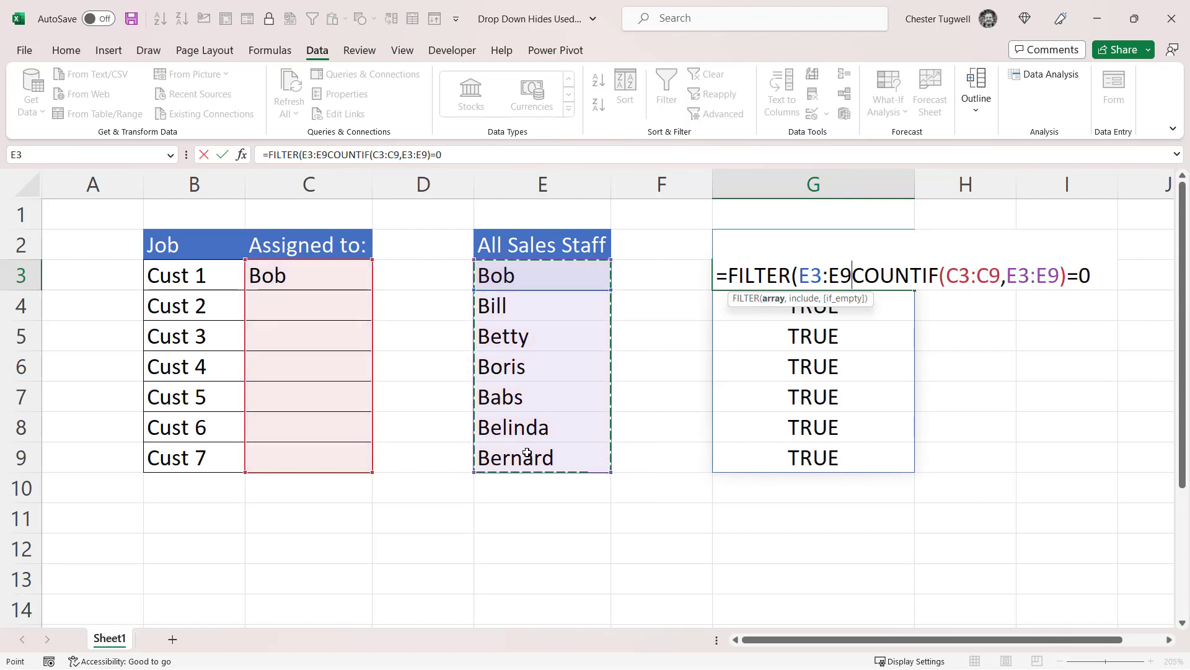
text(,)
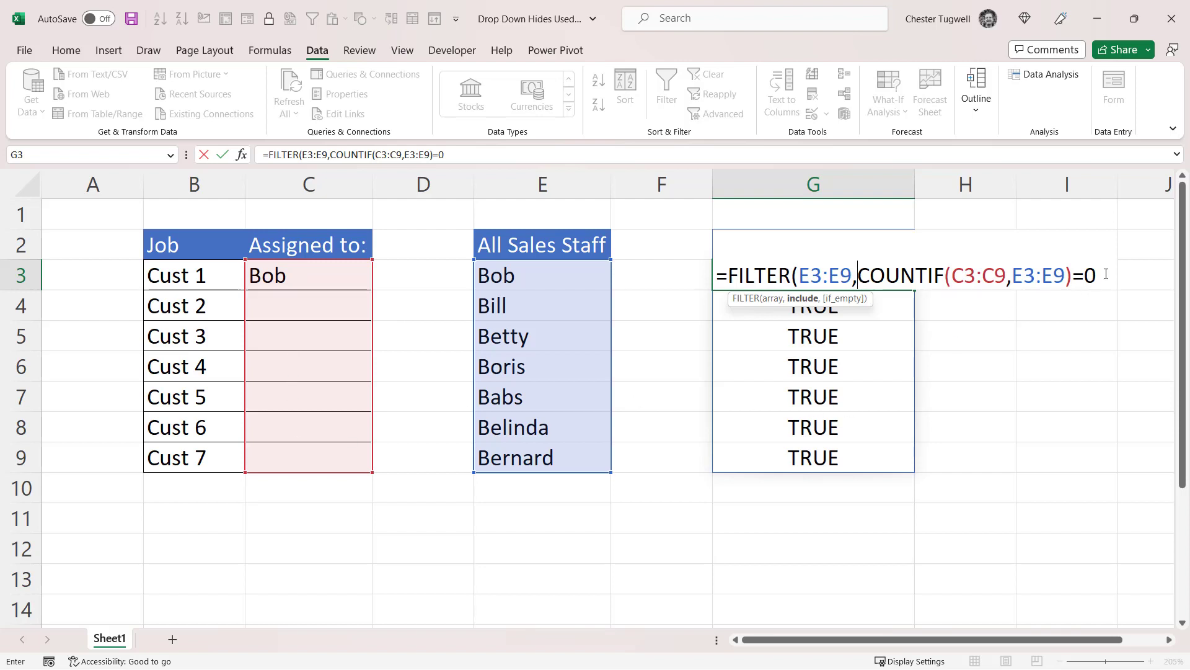
text())
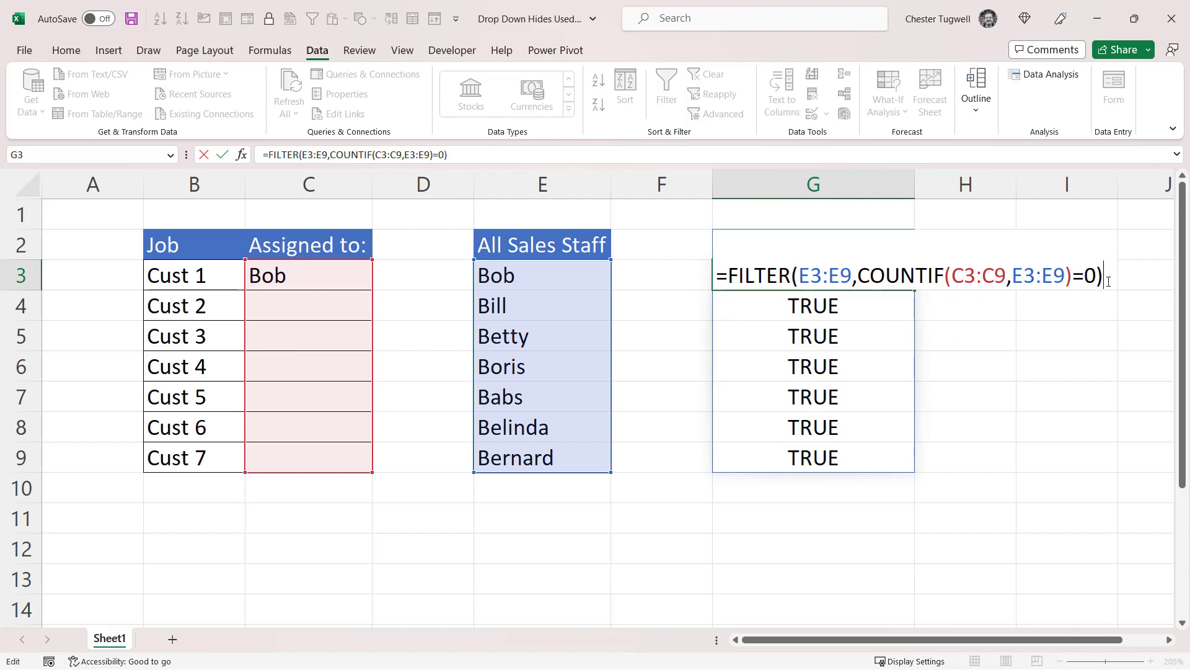
key(Return)
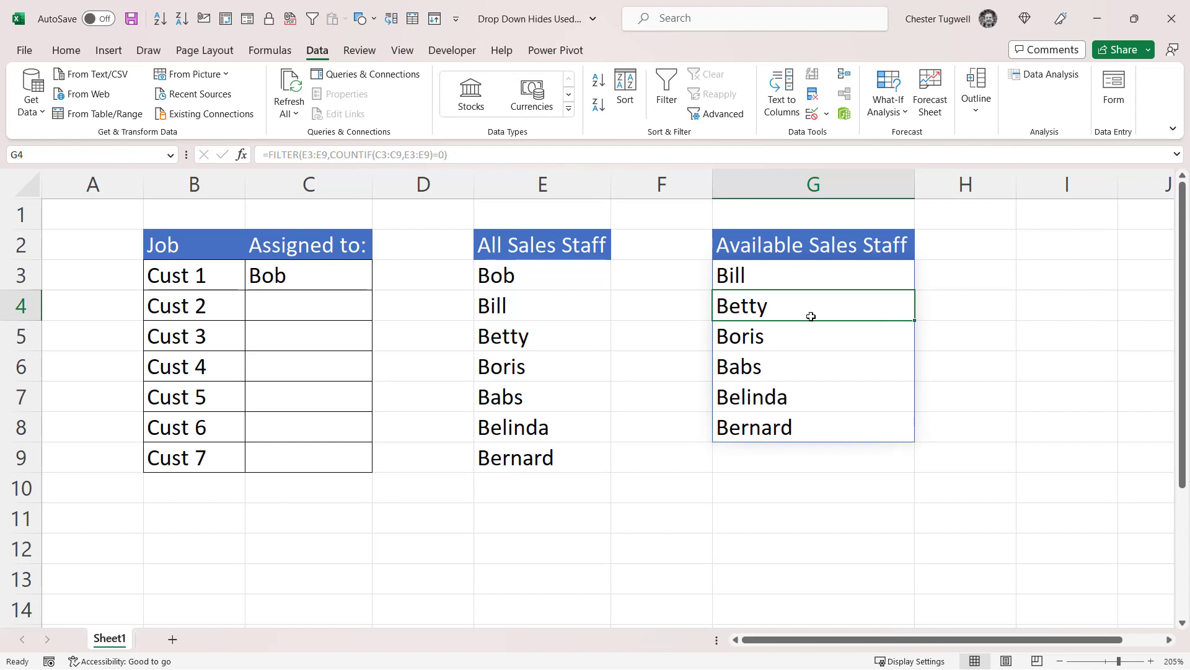
Step: Assign the staff member listed in E6 to Cust 2 in cell C4
click(301, 306)
text(Boris)
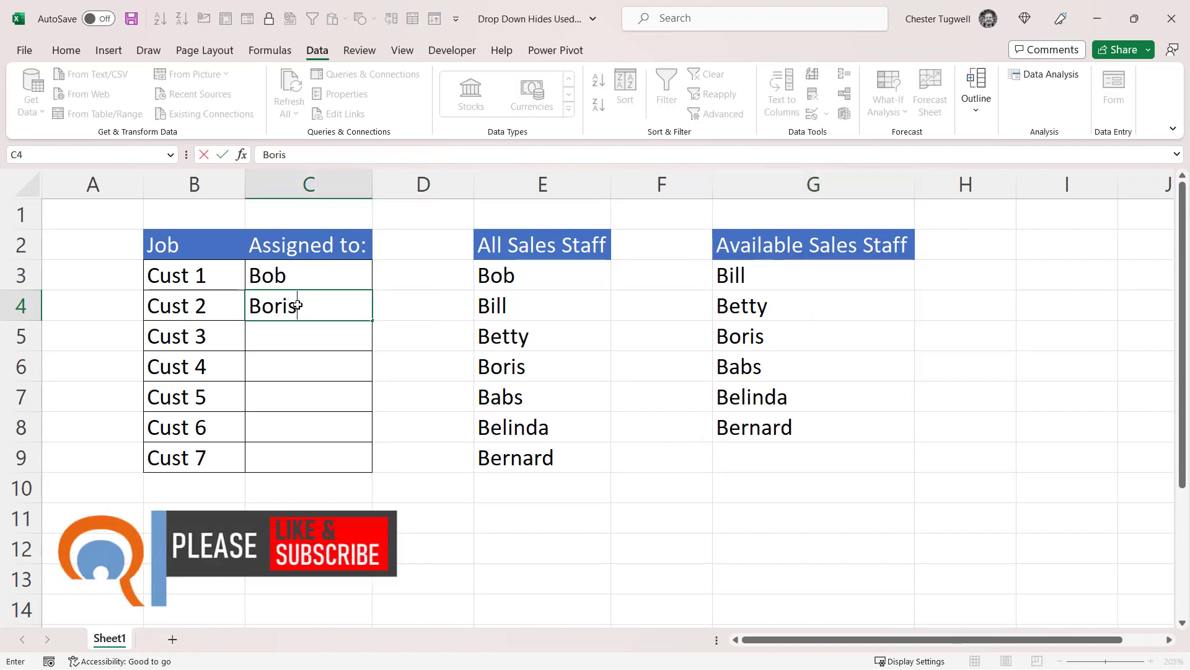
key(Return)
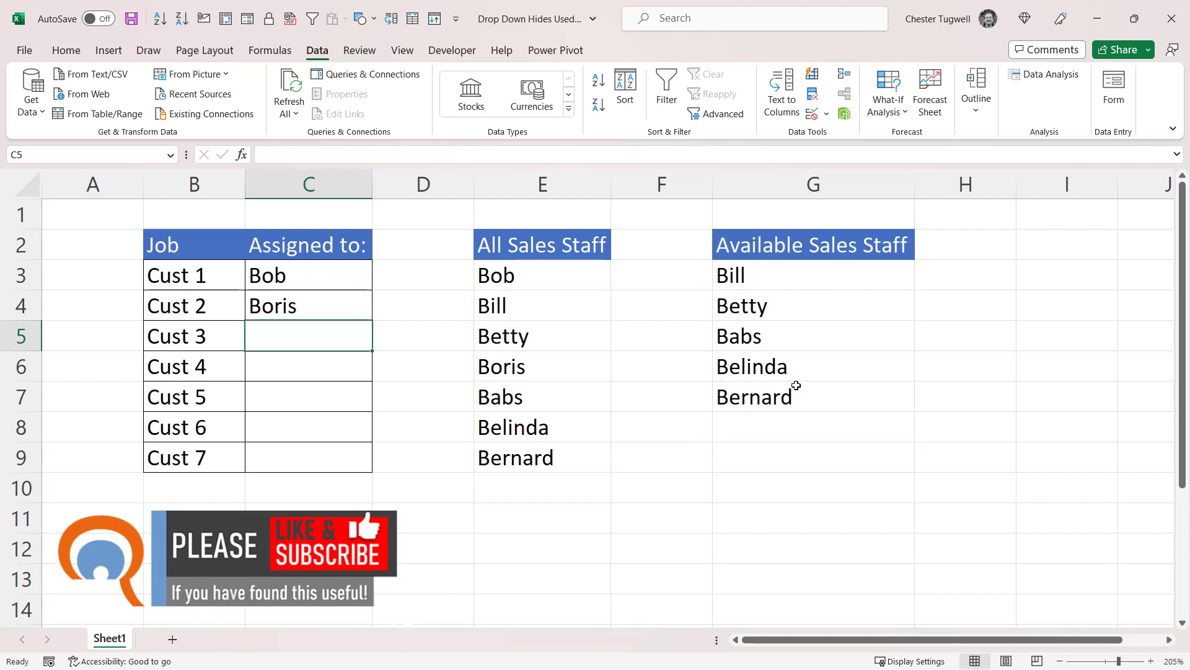
Step: Apply List data validation to the assignment cells C3:C9, using the spilled range =$G$3# as source
click(321, 279)
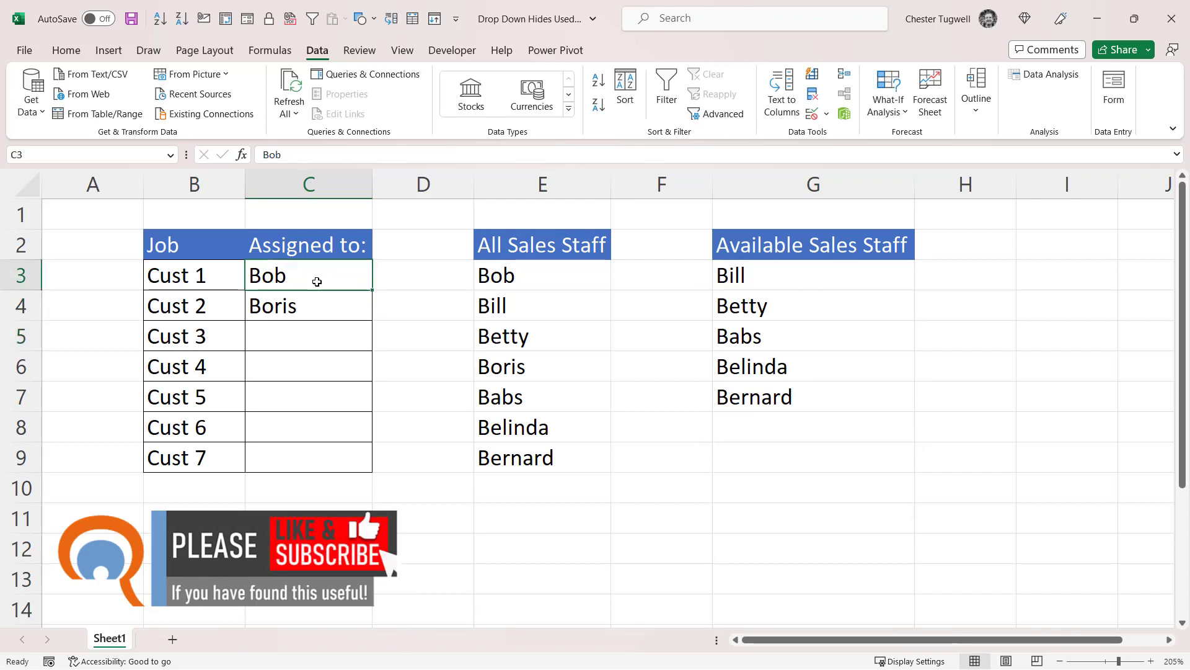
drag(317, 282, 321, 457)
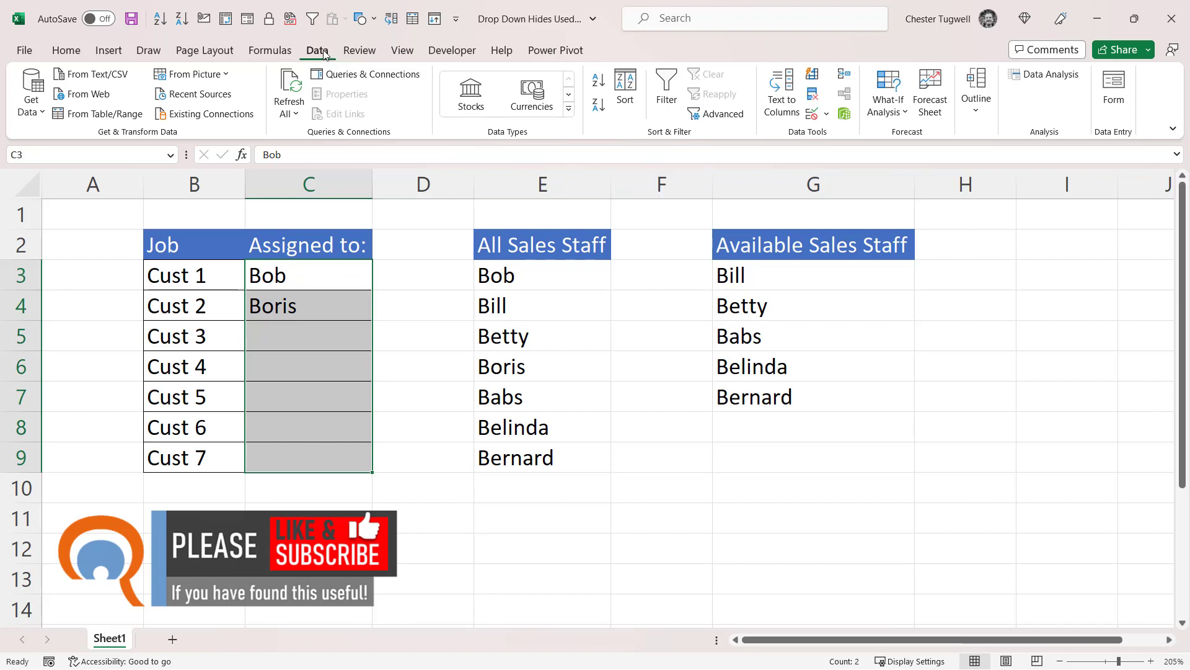
click(812, 114)
click(385, 317)
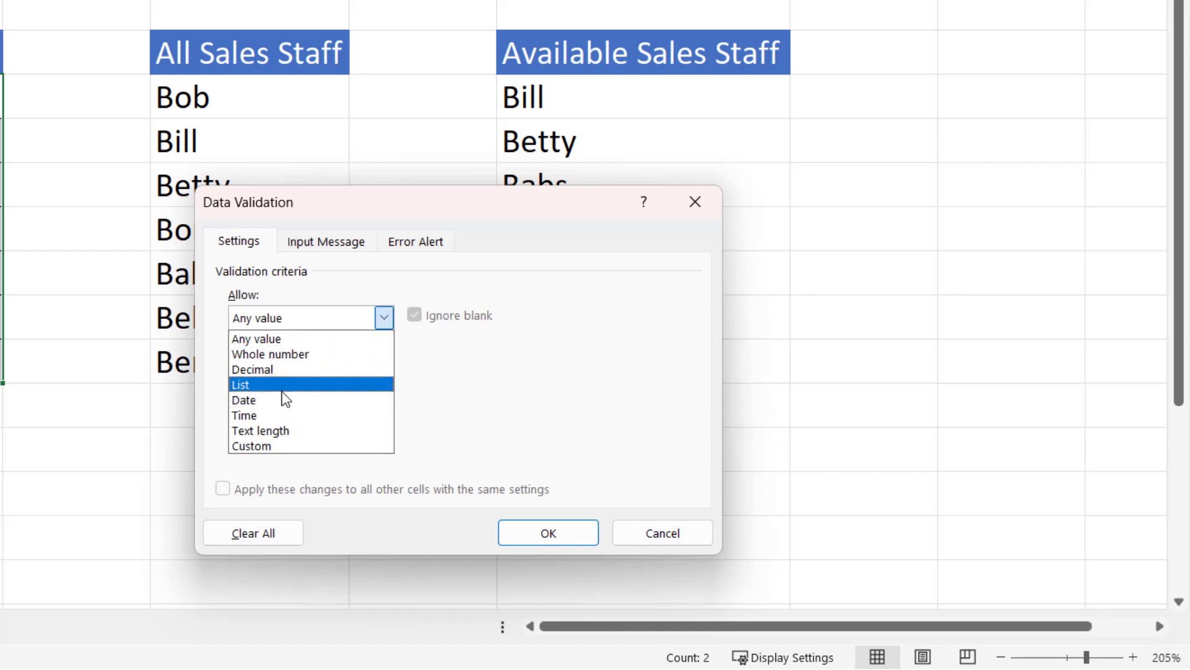
click(283, 386)
click(268, 413)
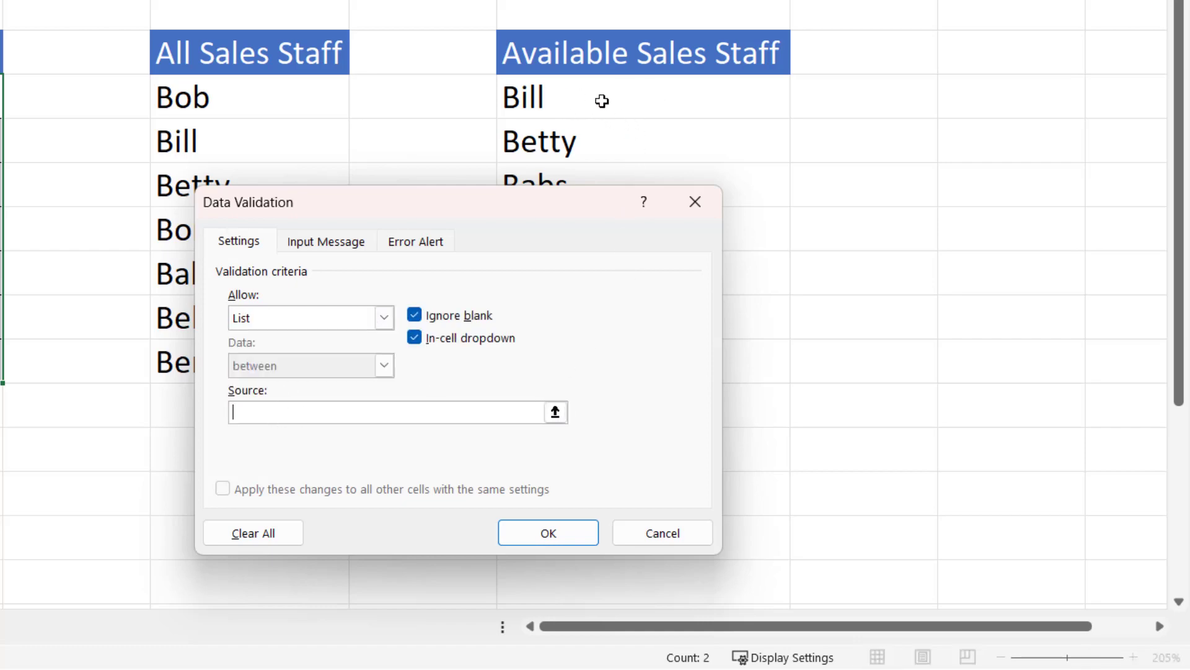
click(590, 96)
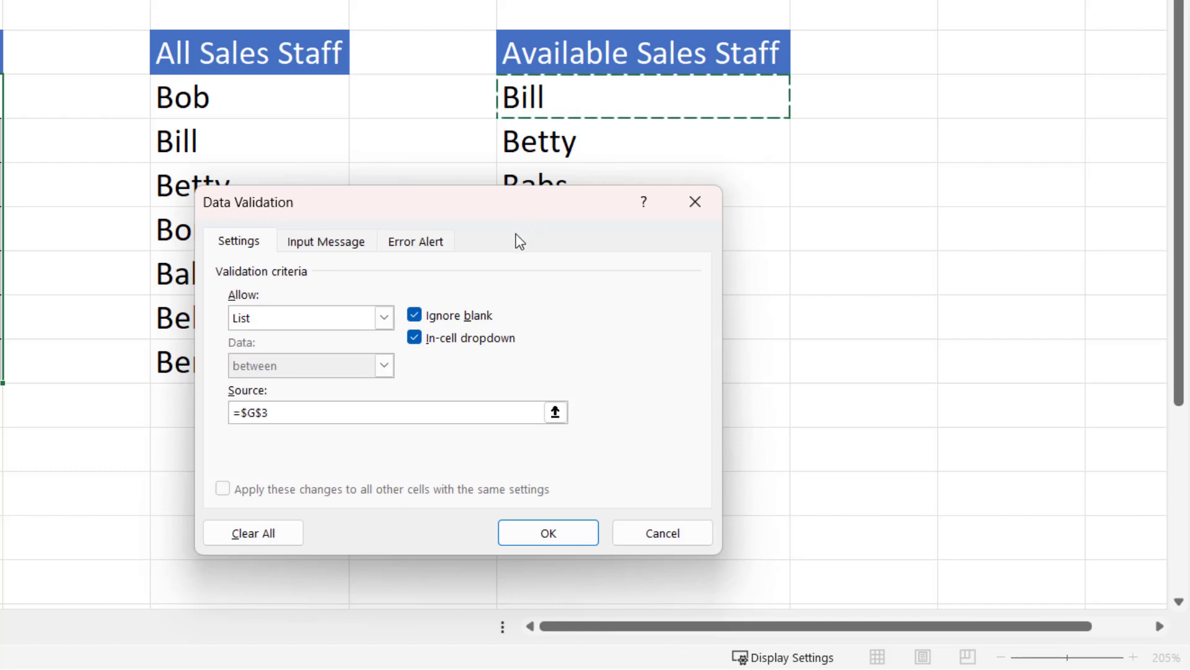
text(#)
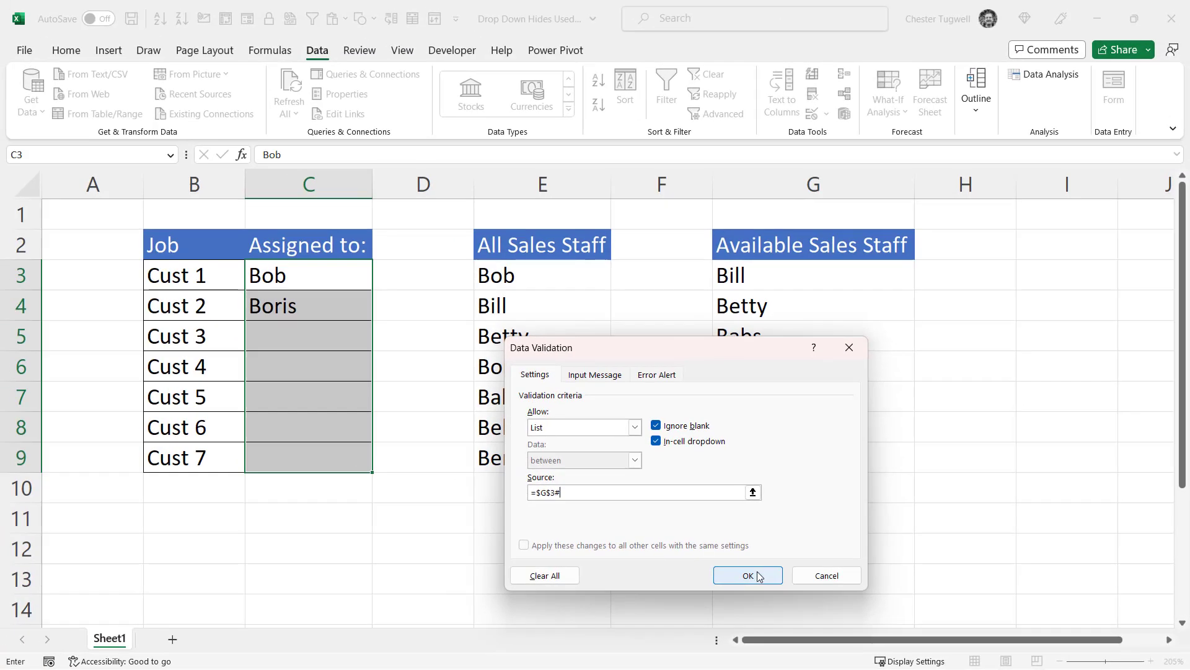
click(748, 575)
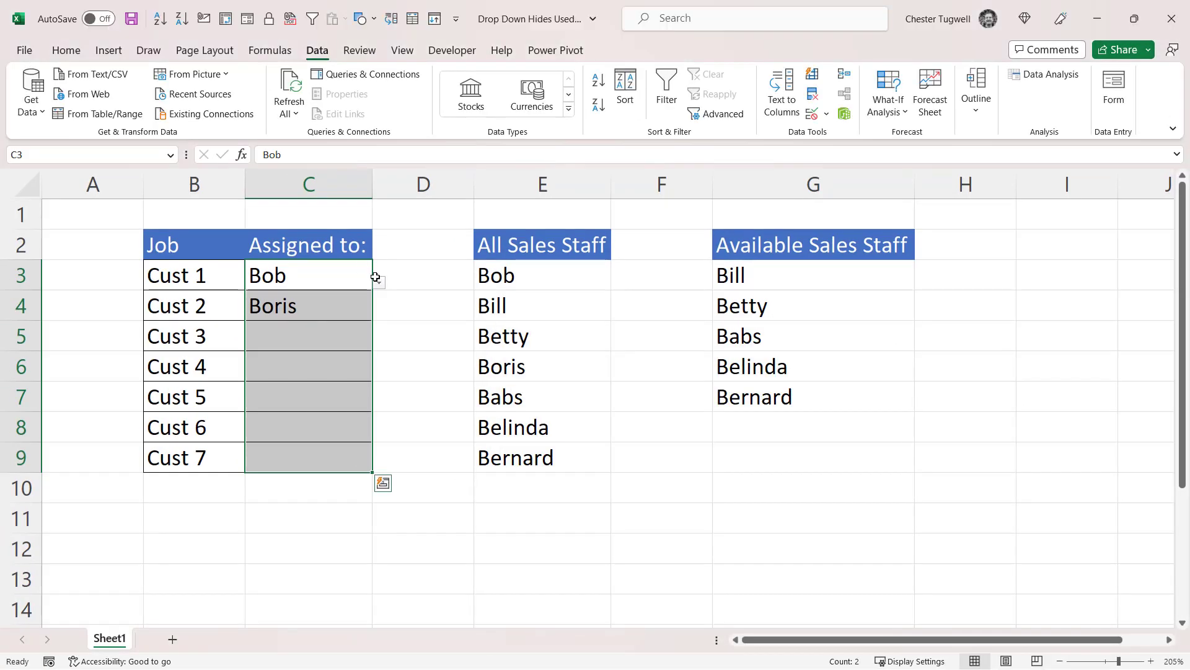
Step: Assign the second available staff member to Cust 3 from the drop-down list in C5
click(347, 329)
click(379, 343)
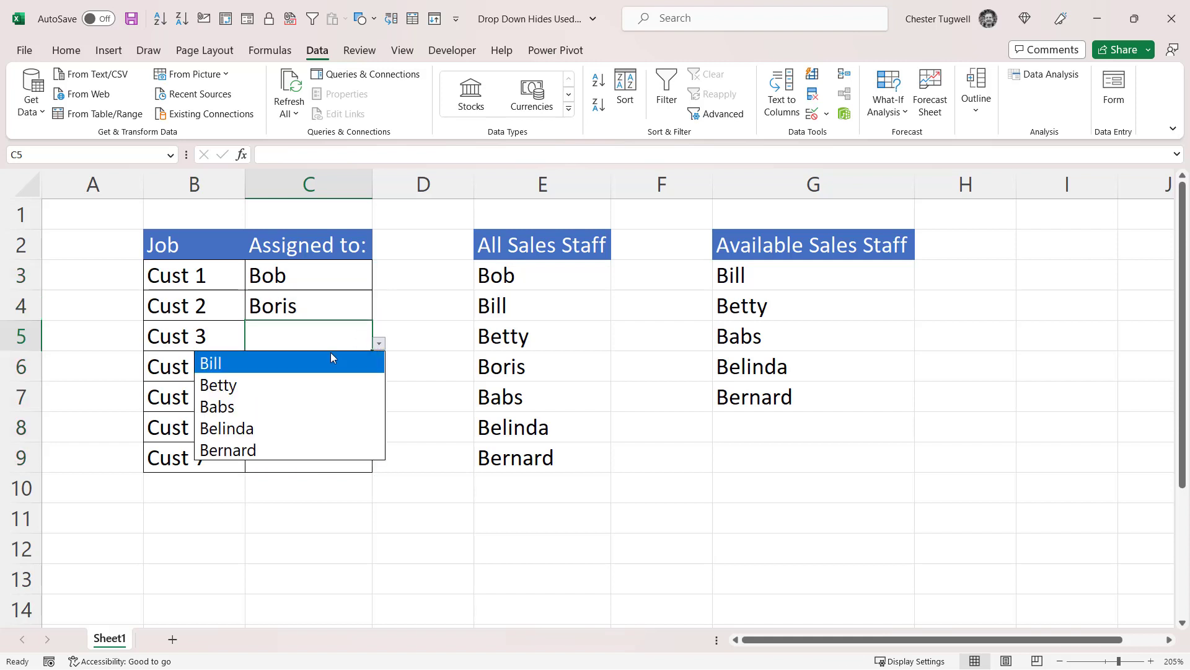
click(214, 390)
Step: Review the choices in the drop-down list for Cust 4 in C6 without picking one
click(343, 363)
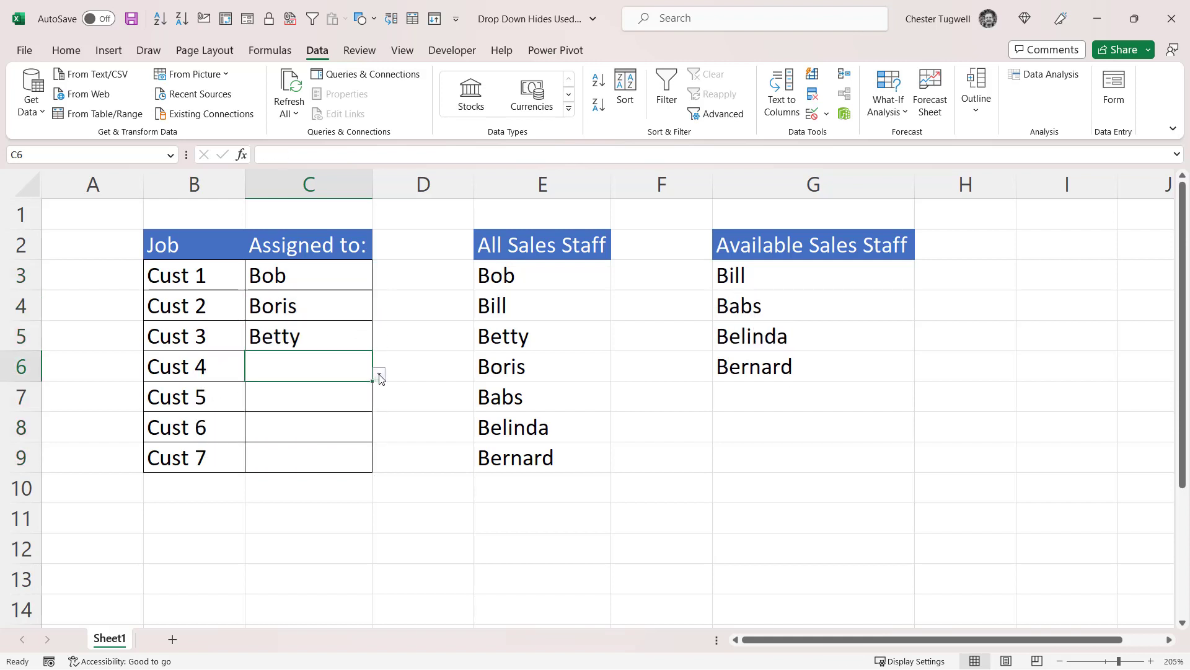
click(379, 373)
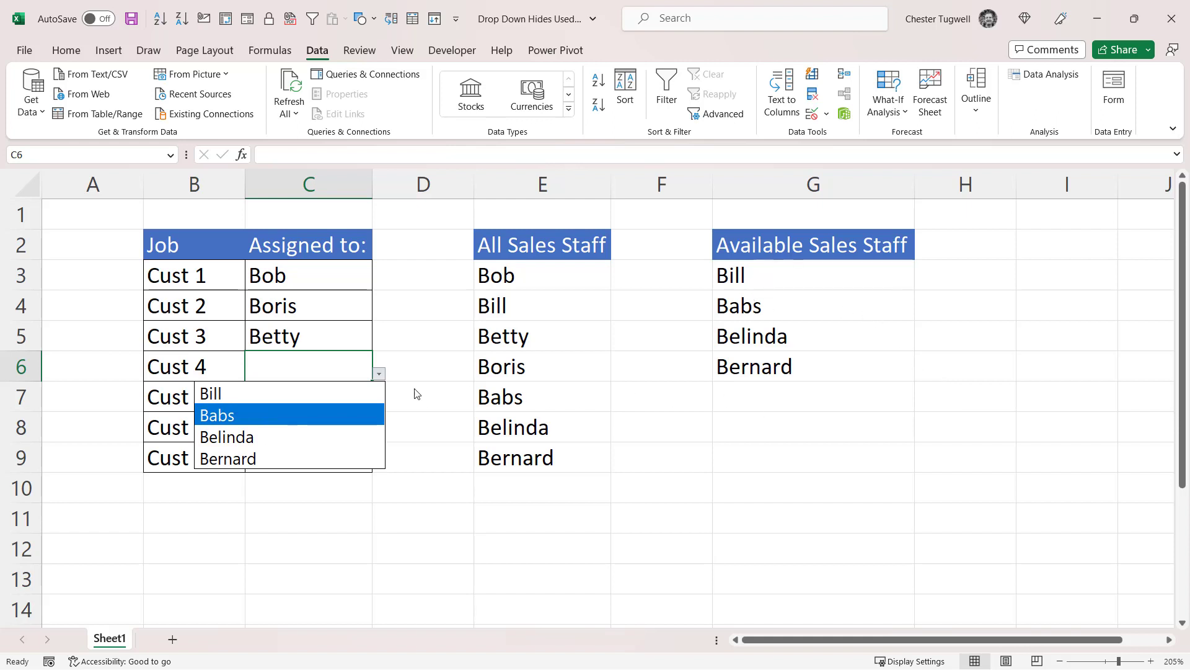
key(Escape)
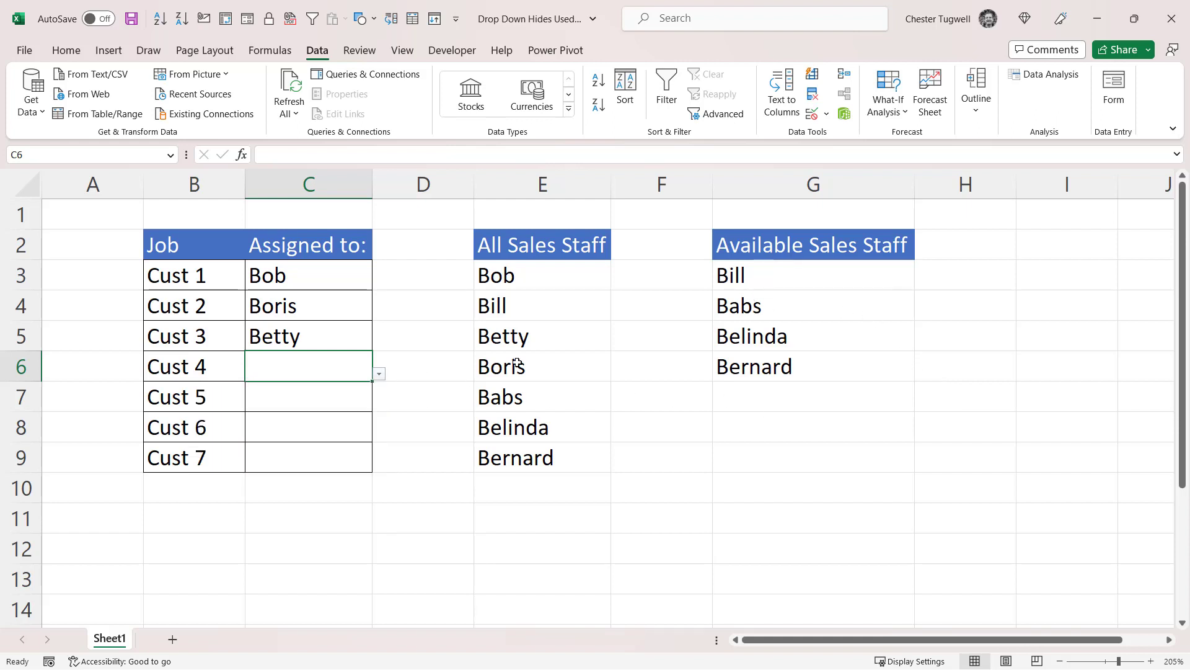
Step: Wrap the G3 formula in SORT, giving =SORT(FILTER(E3:E9,COUNTIF(C3:C9,E3:E9)=0))
double_click(758, 274)
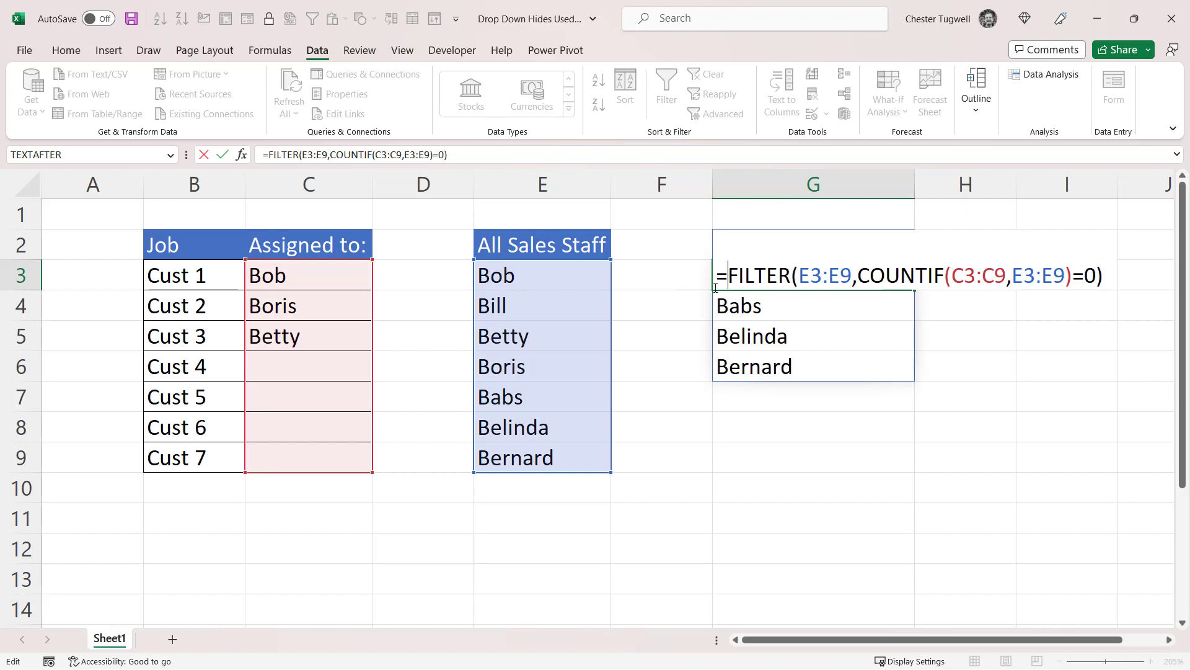
text(SORT)
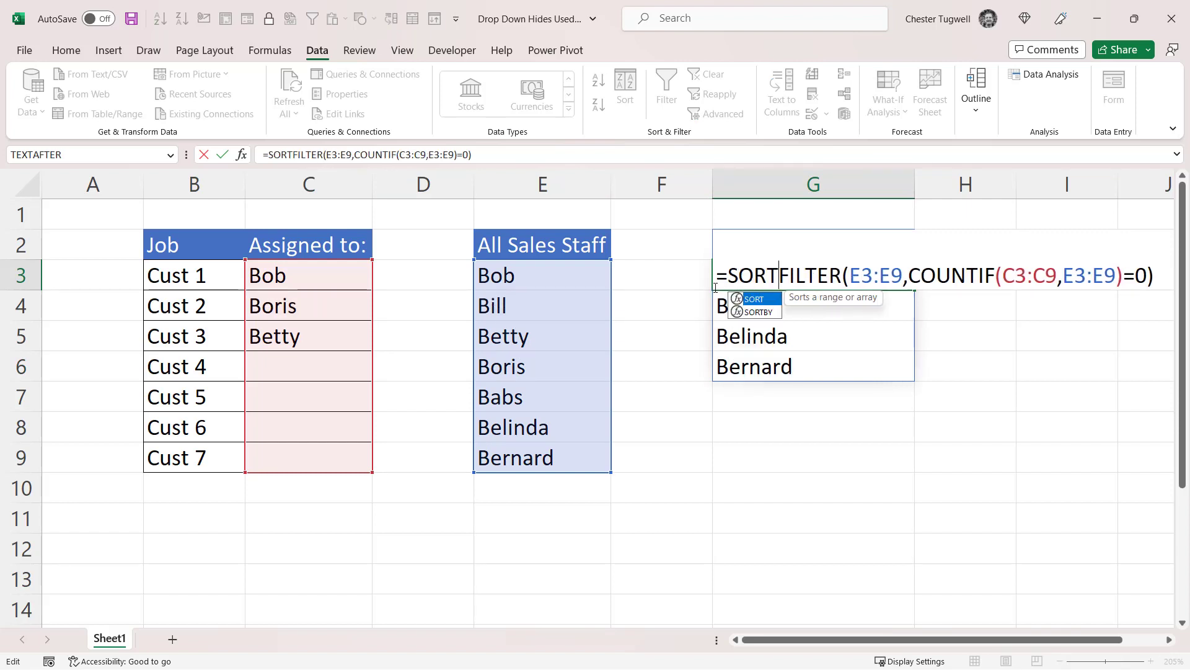
text(()
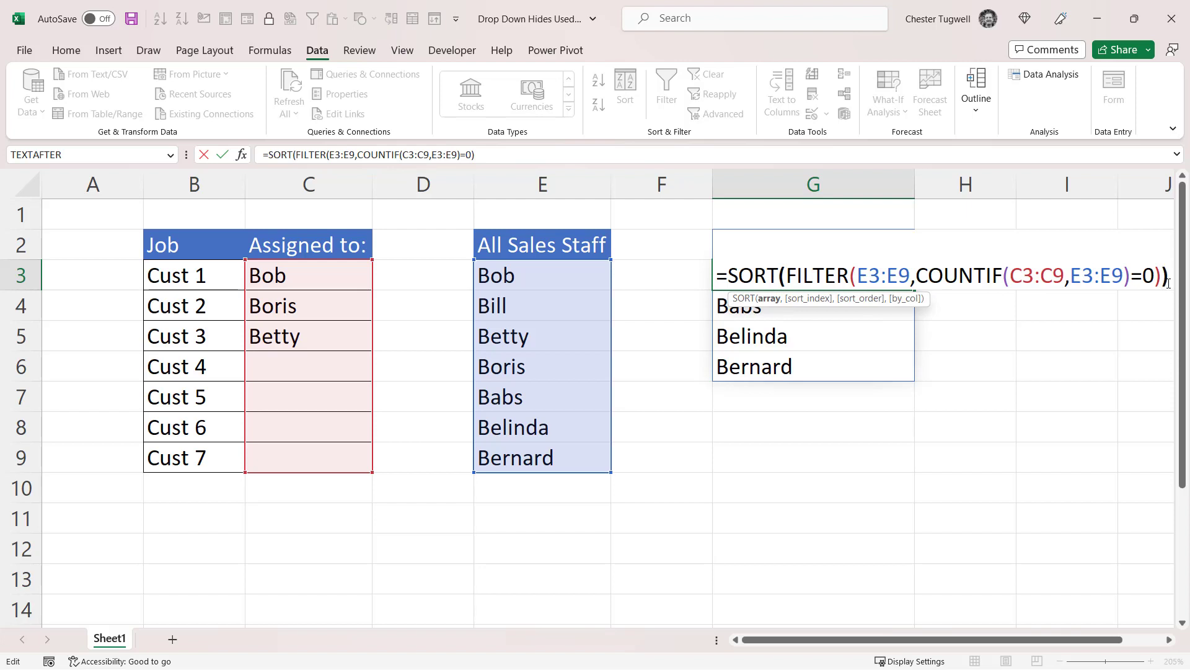
key(ctrl+Return)
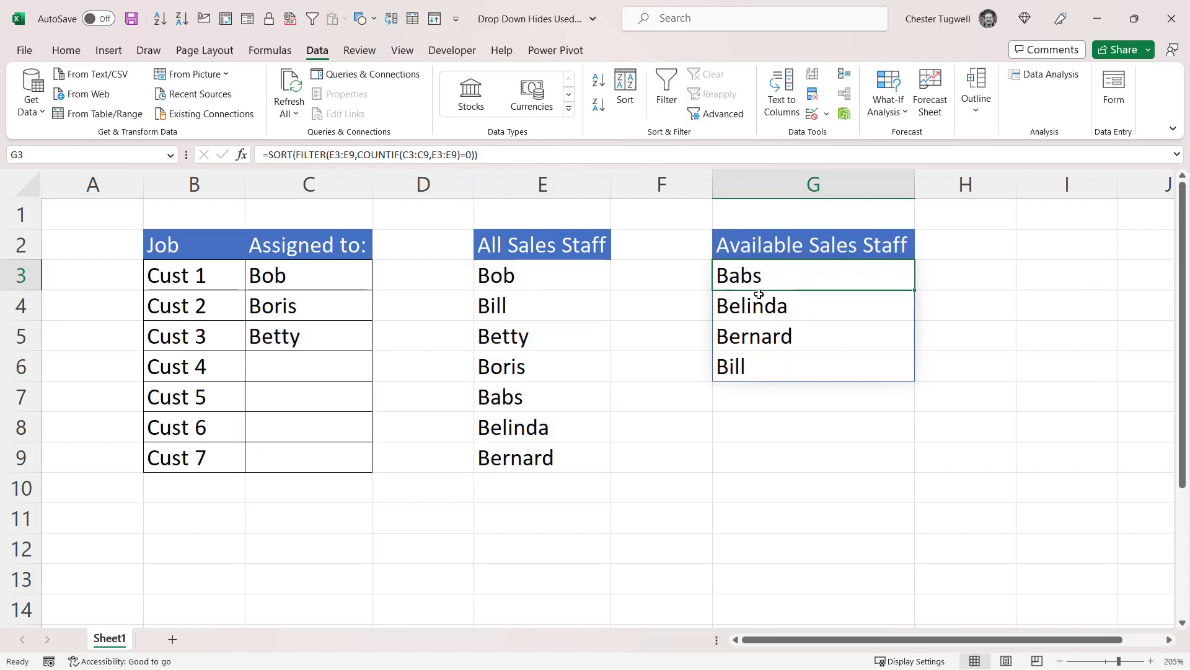
Step: Assign the second available staff member to Cust 4 in C6 and the second remaining one to Cust 5 in C7
click(307, 358)
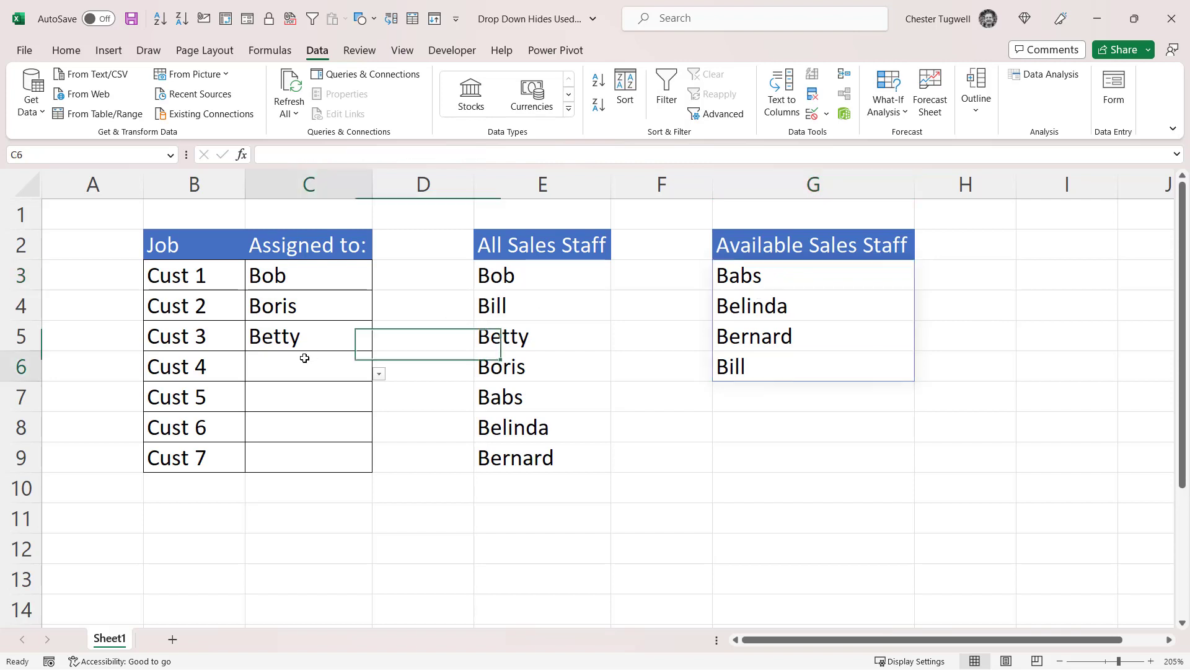
click(378, 374)
click(266, 414)
click(307, 400)
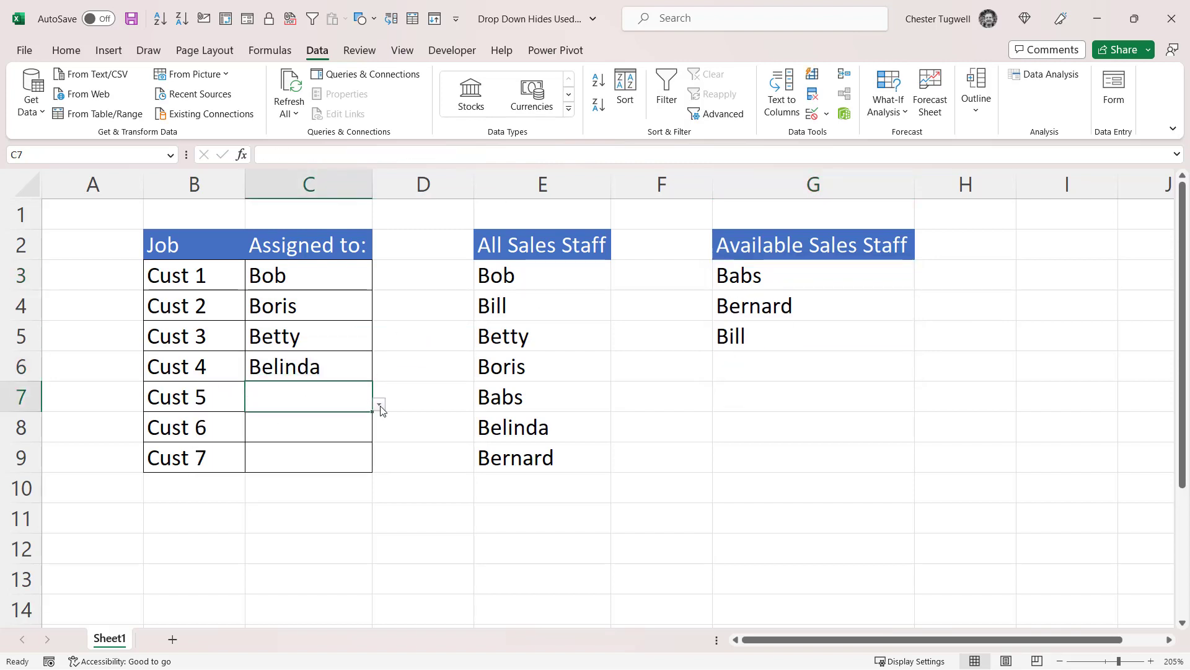
click(378, 404)
click(293, 445)
Step: Assign the first available staff member to Cust 6 in C8 and the last remaining one to Cust 7 in C9
click(347, 428)
click(378, 434)
click(260, 485)
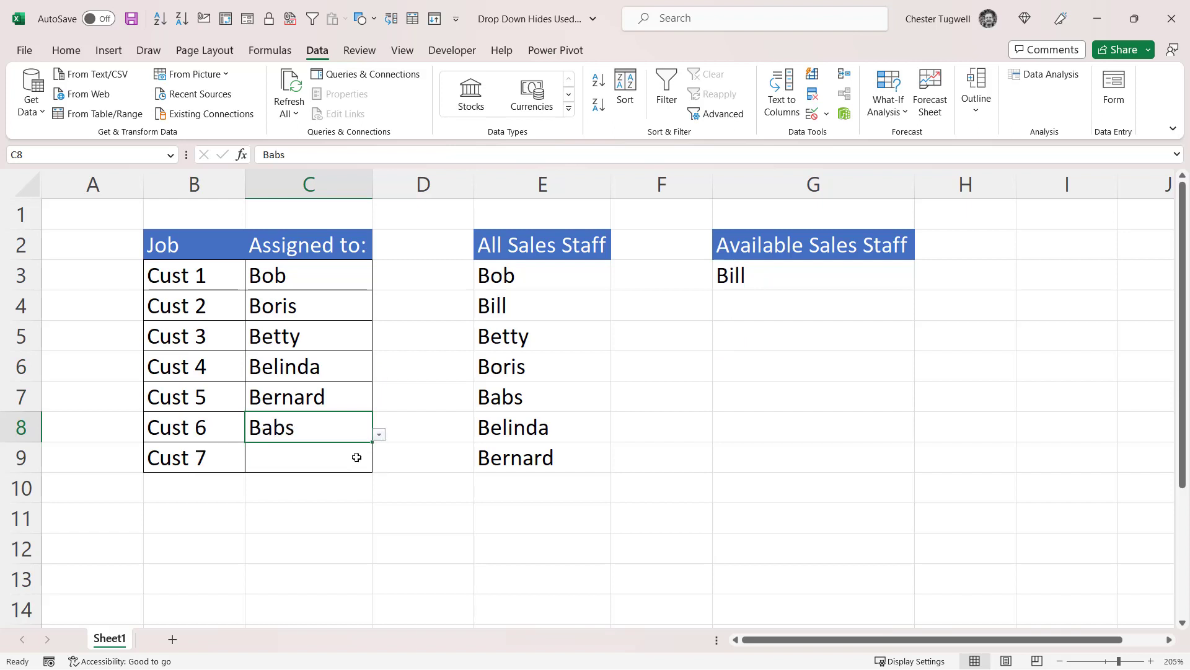
click(353, 457)
click(378, 465)
click(285, 485)
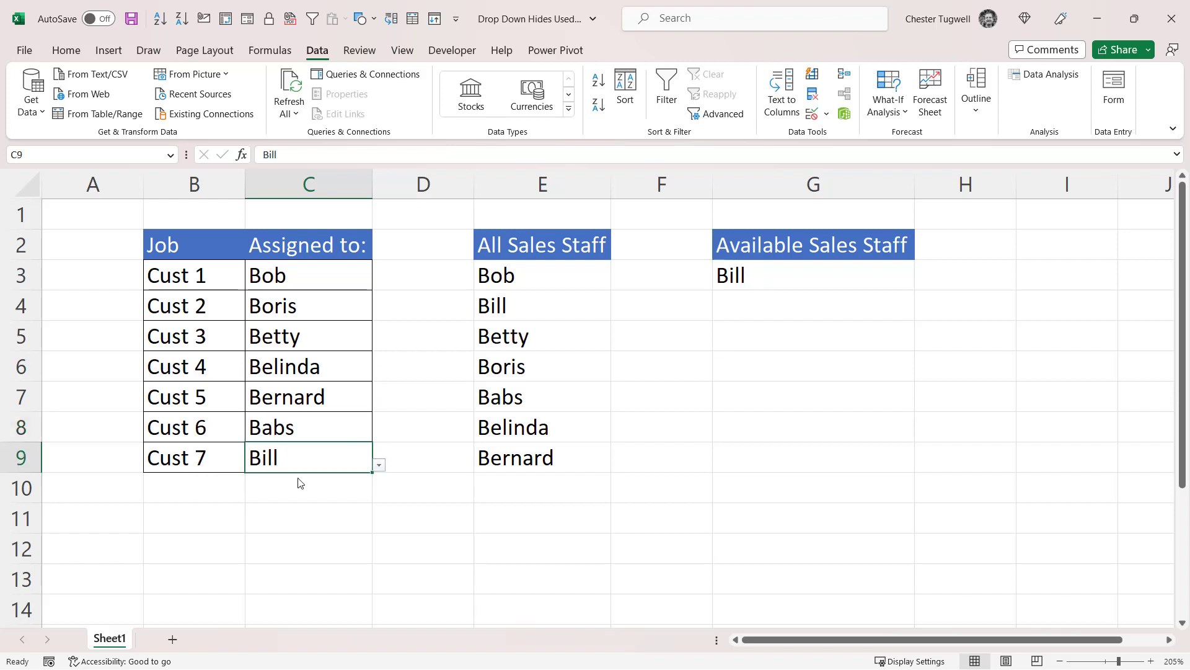
Step: Add the if_empty argument "No sales staff left" to the FILTER function inside the G3 formula
click(862, 278)
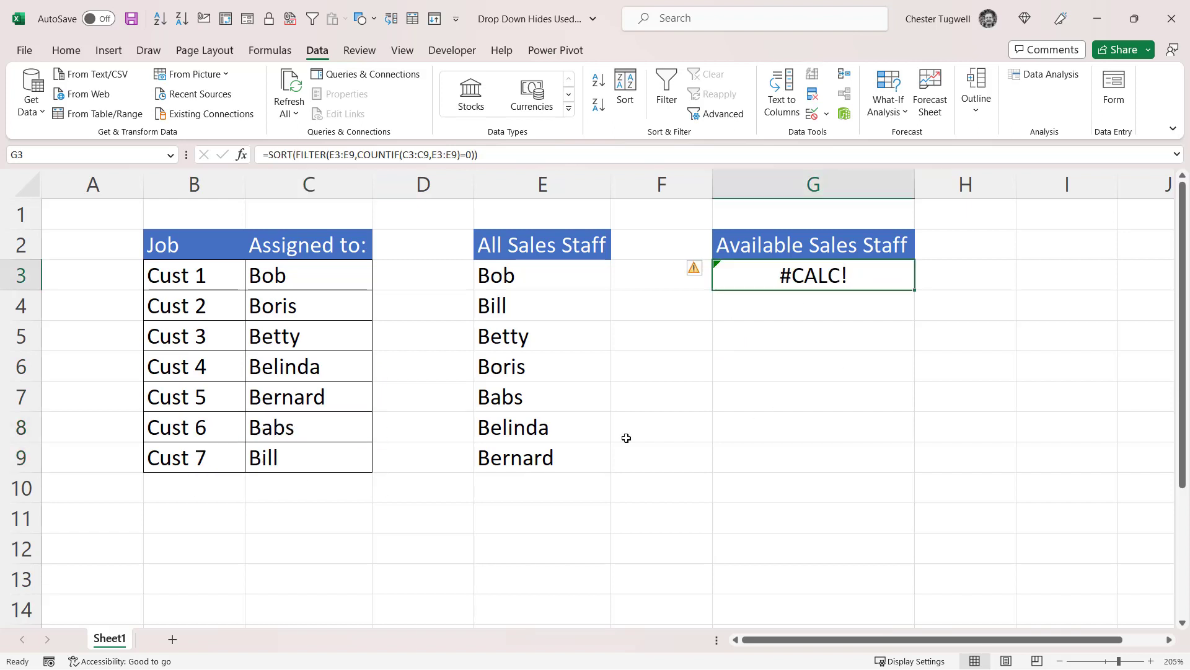
double_click(786, 275)
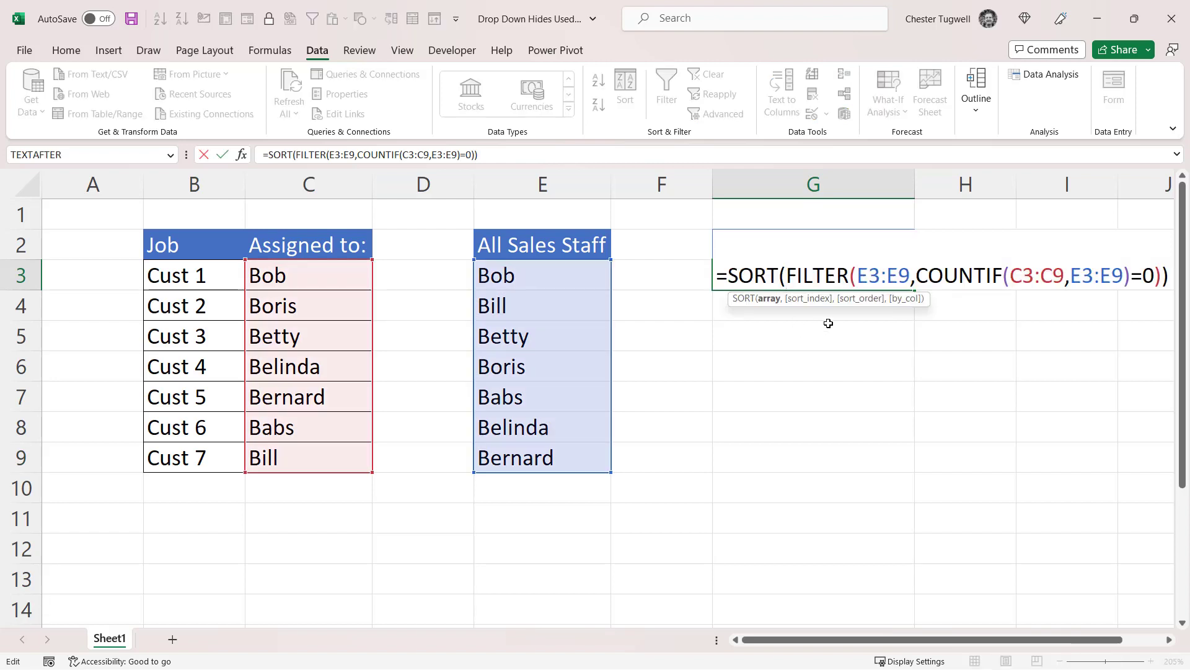
click(1156, 276)
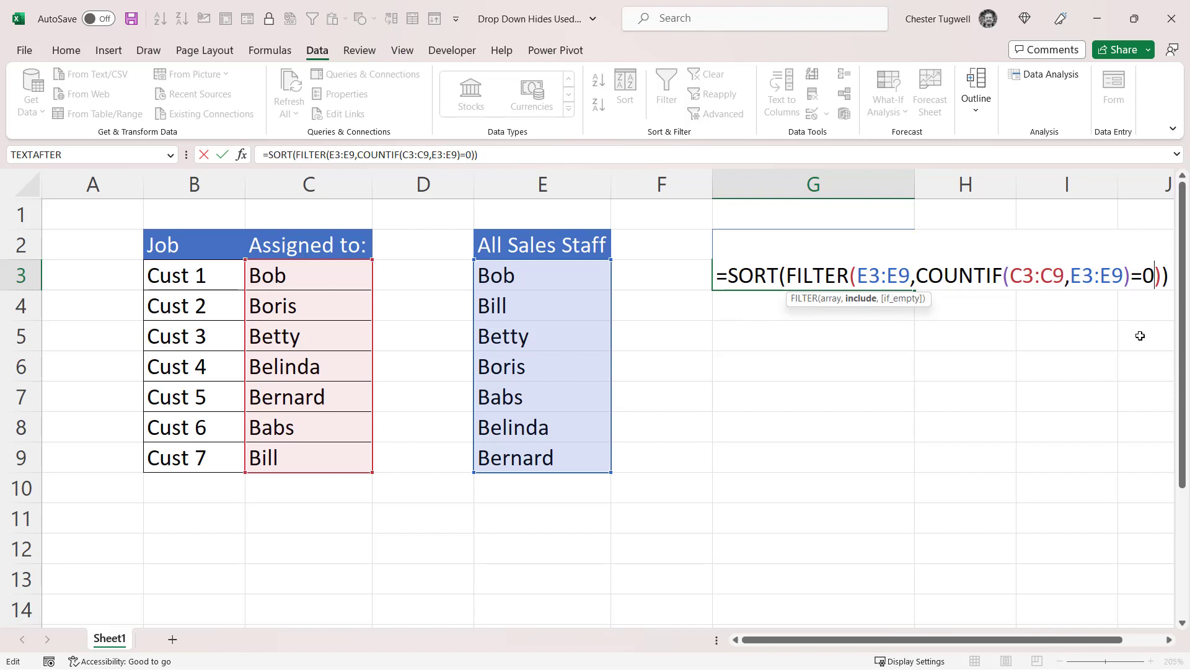
text(,")
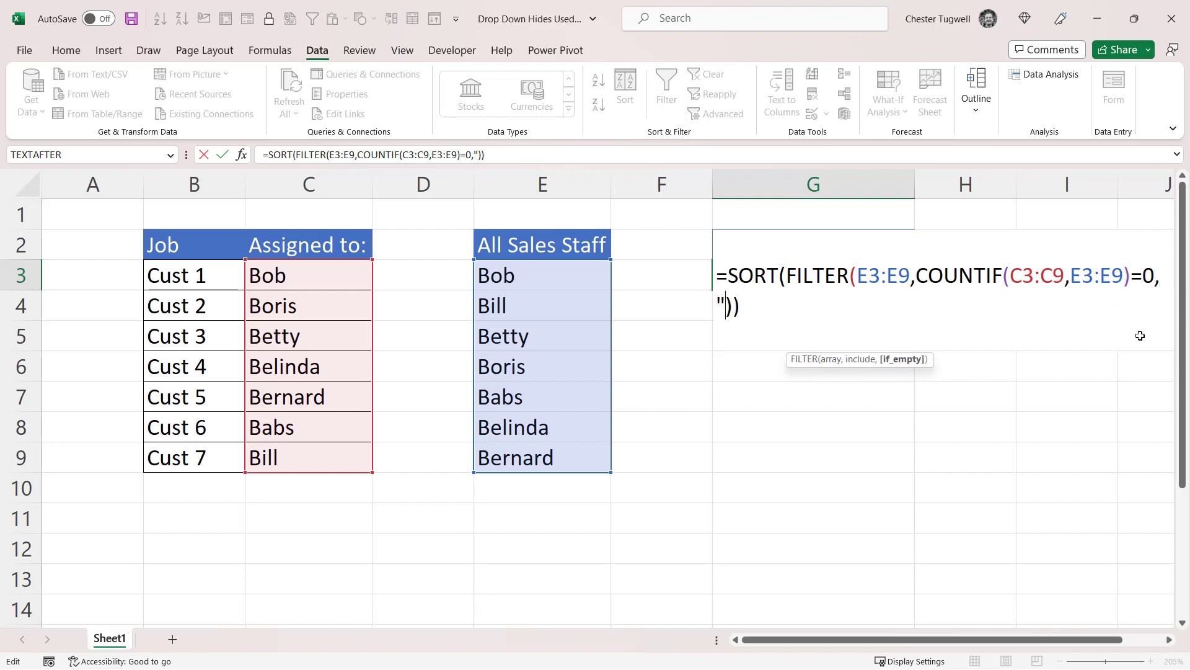
text(No sales st)
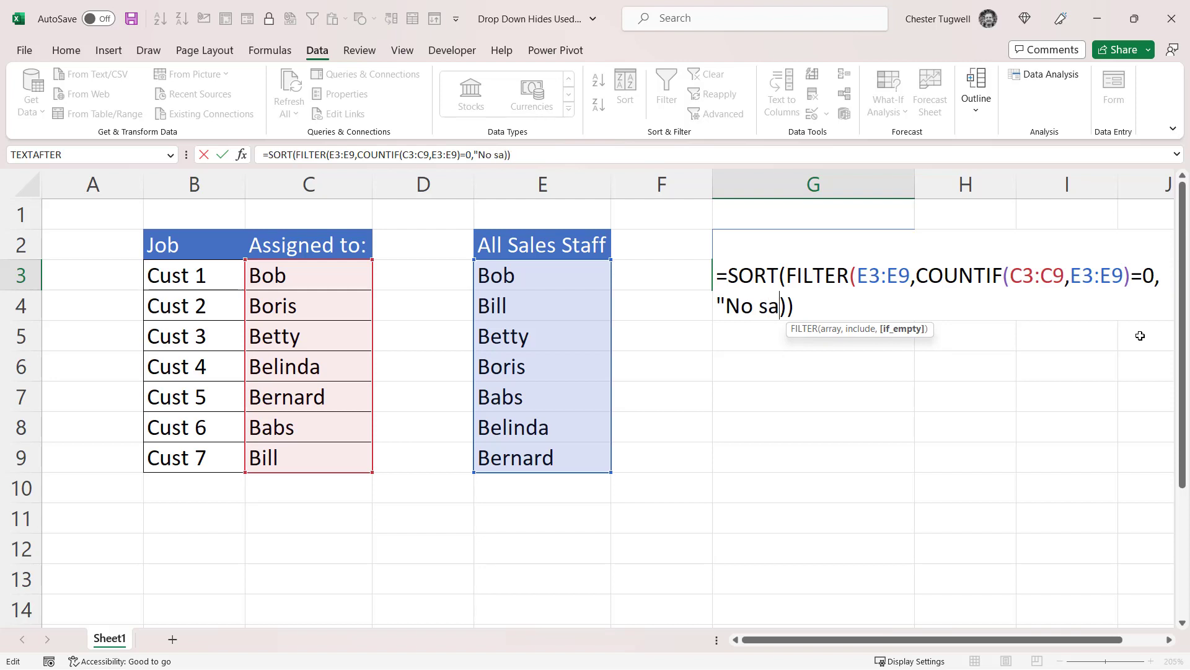
text(aff left)
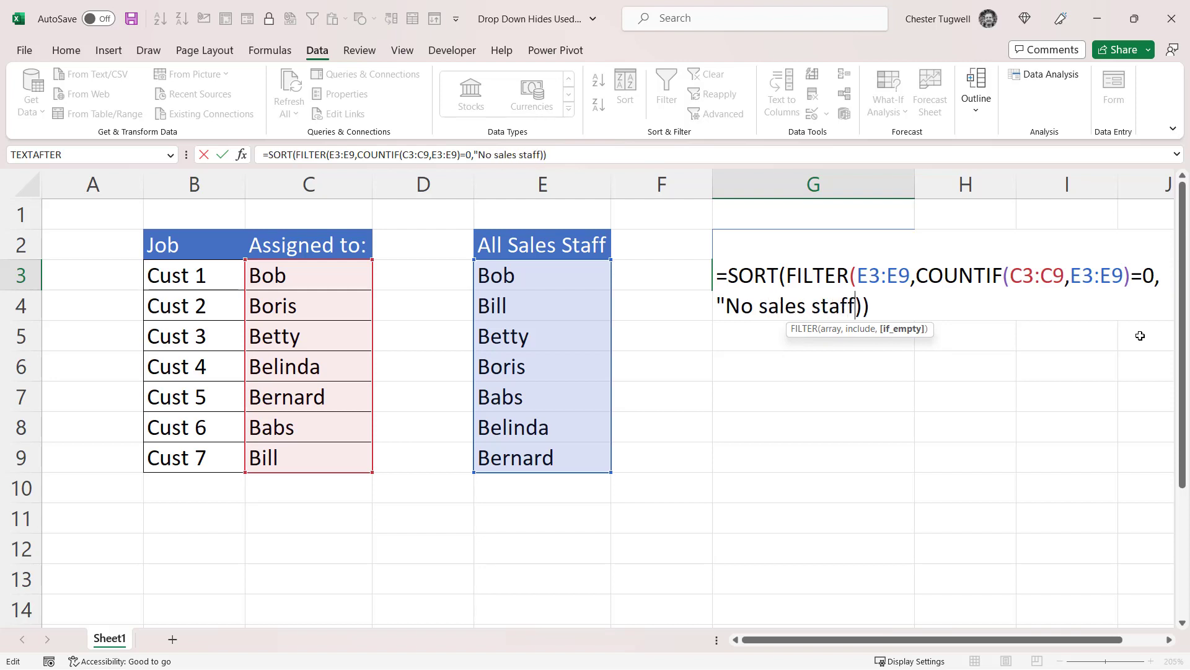
text(")
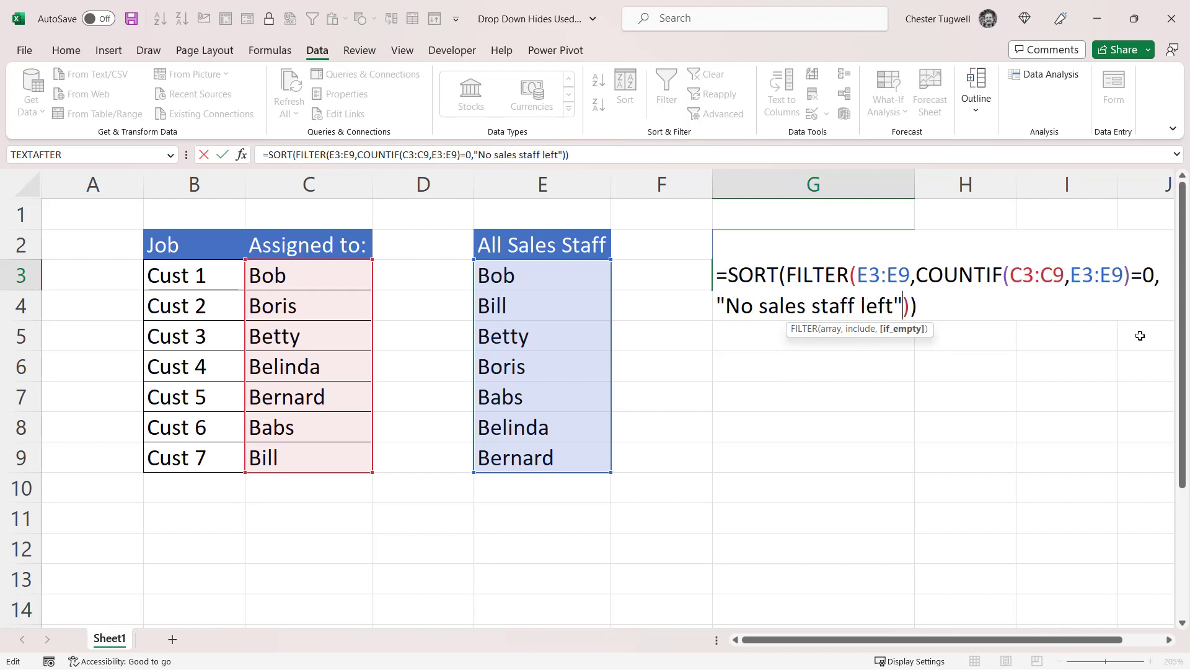
key(Return)
Step: Review the choices in the drop-down list for Cust 7 in C9 without picking one
click(312, 455)
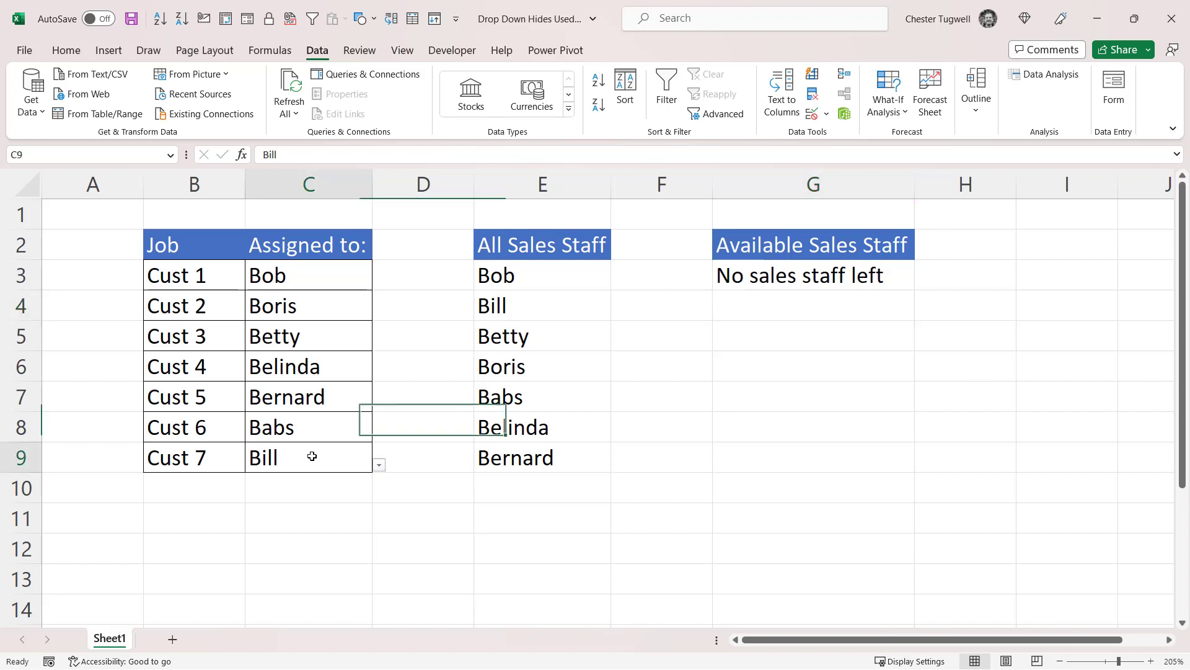
click(379, 467)
key(Escape)
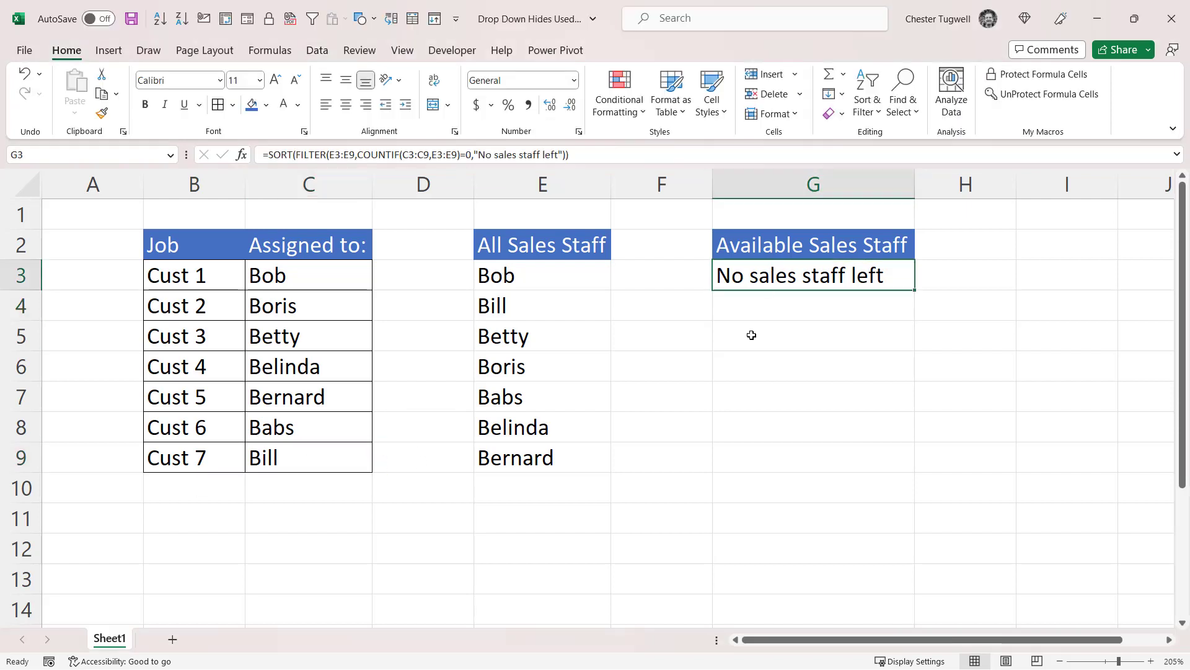
Step: Enter a new staff member's first name in E10, directly below the plain All Sales Staff range
click(536, 487)
text(Brend)
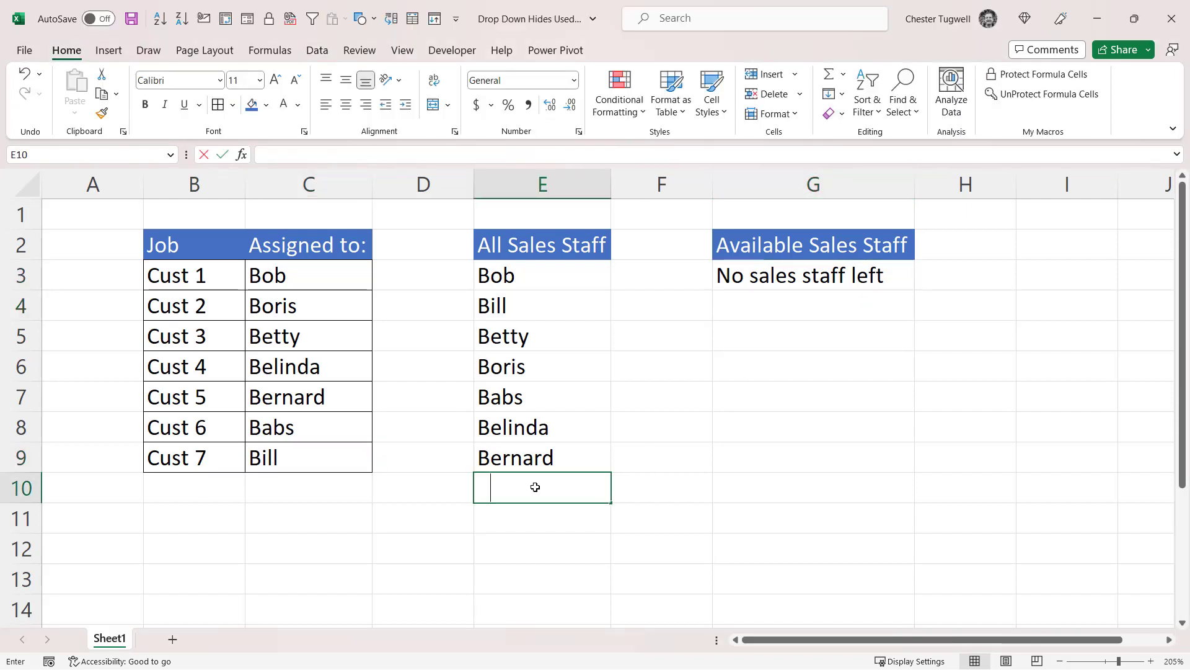
text(a)
key(Return)
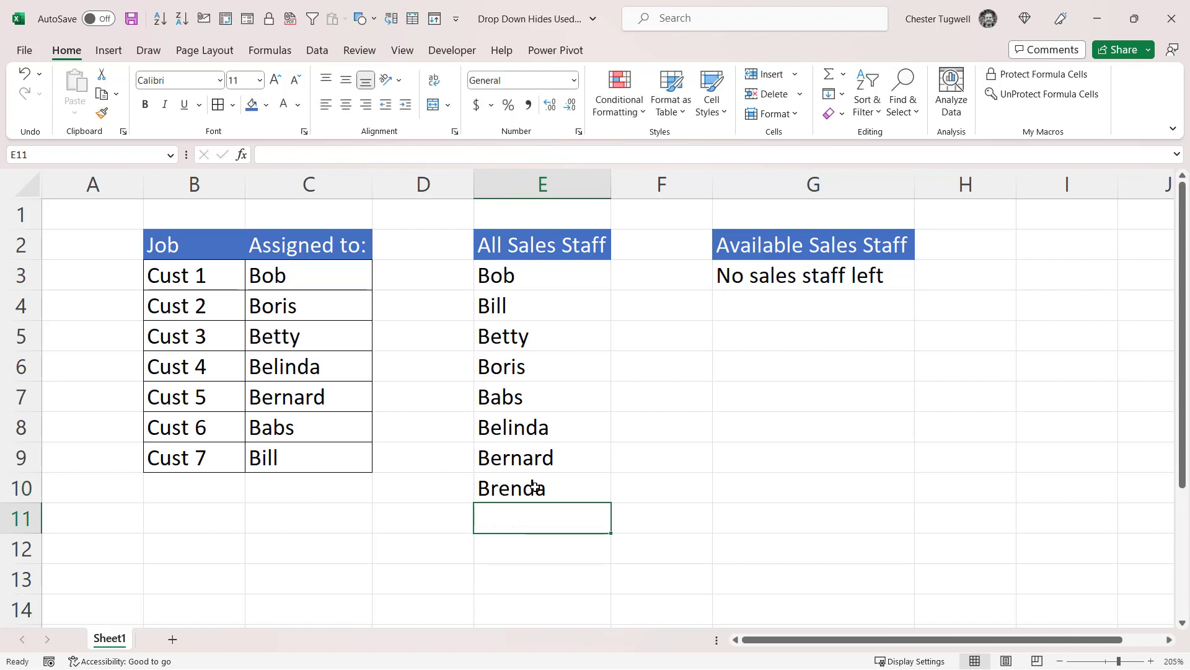
Step: Check the drop-down list for Cust 1 in C3 for the added staff member and clear the name from E10
click(325, 275)
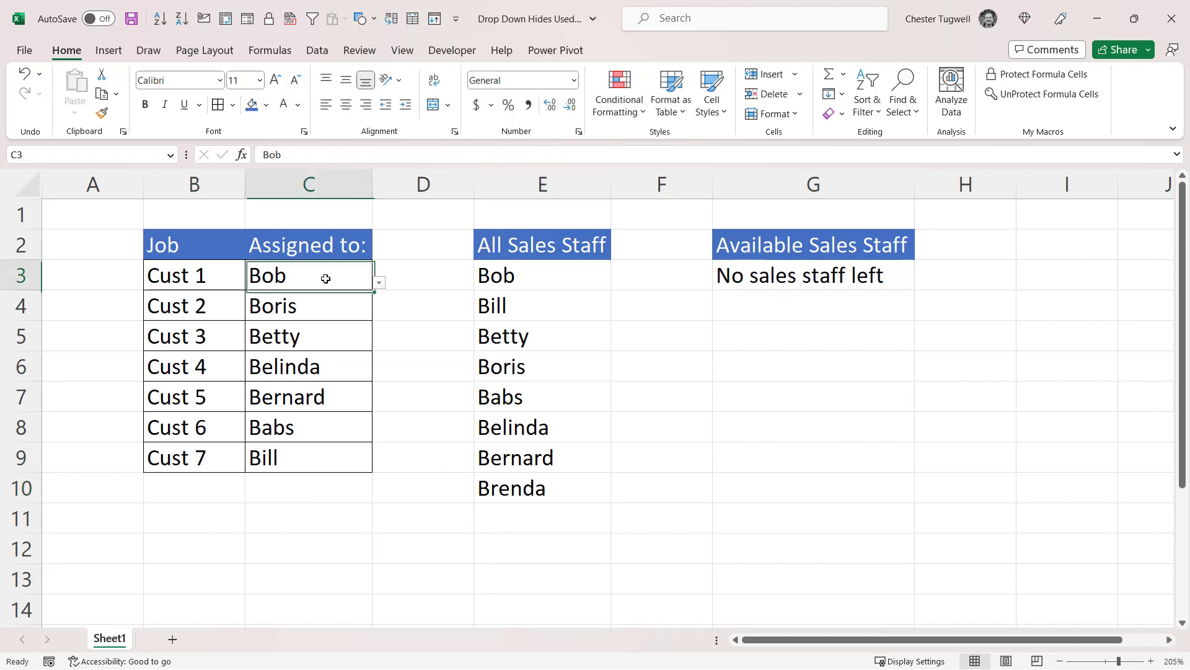
click(379, 282)
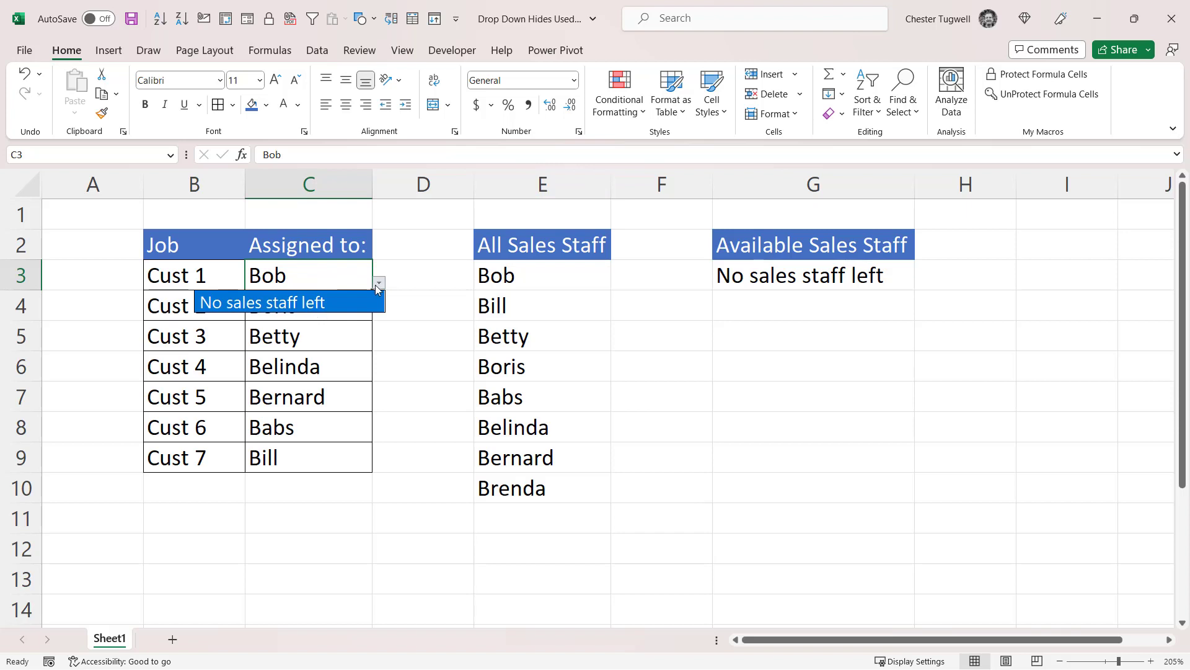
click(380, 286)
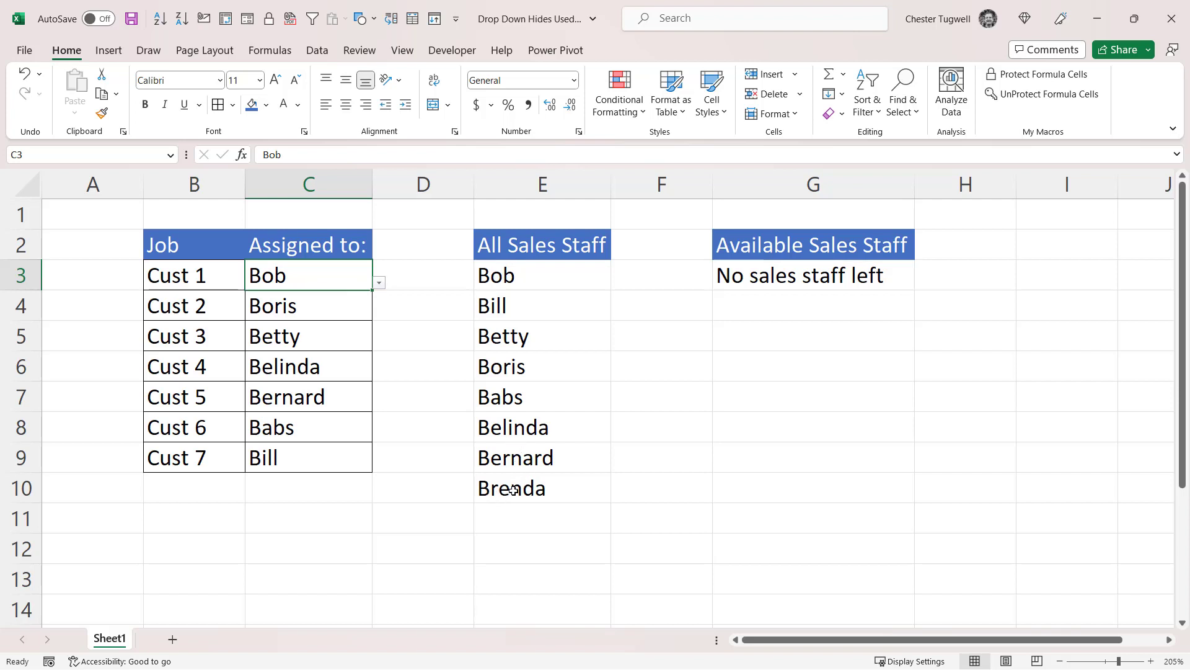
click(512, 490)
key(Delete)
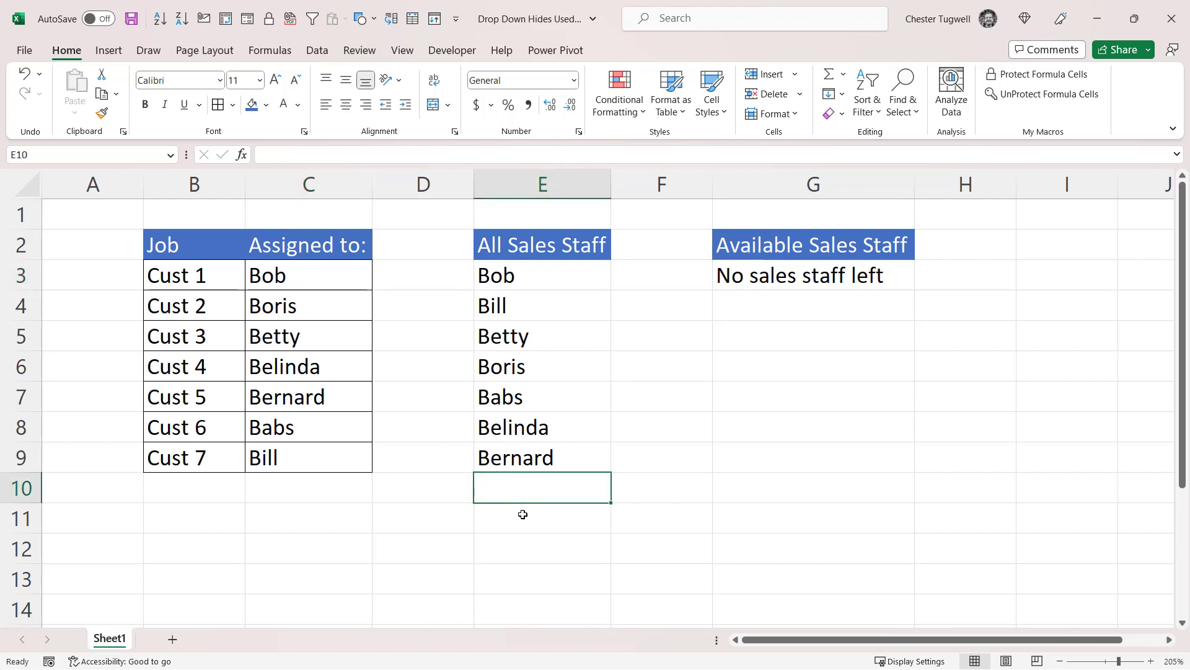
Step: Convert the All Sales Staff list in E2:E9 into a table with headers
click(525, 346)
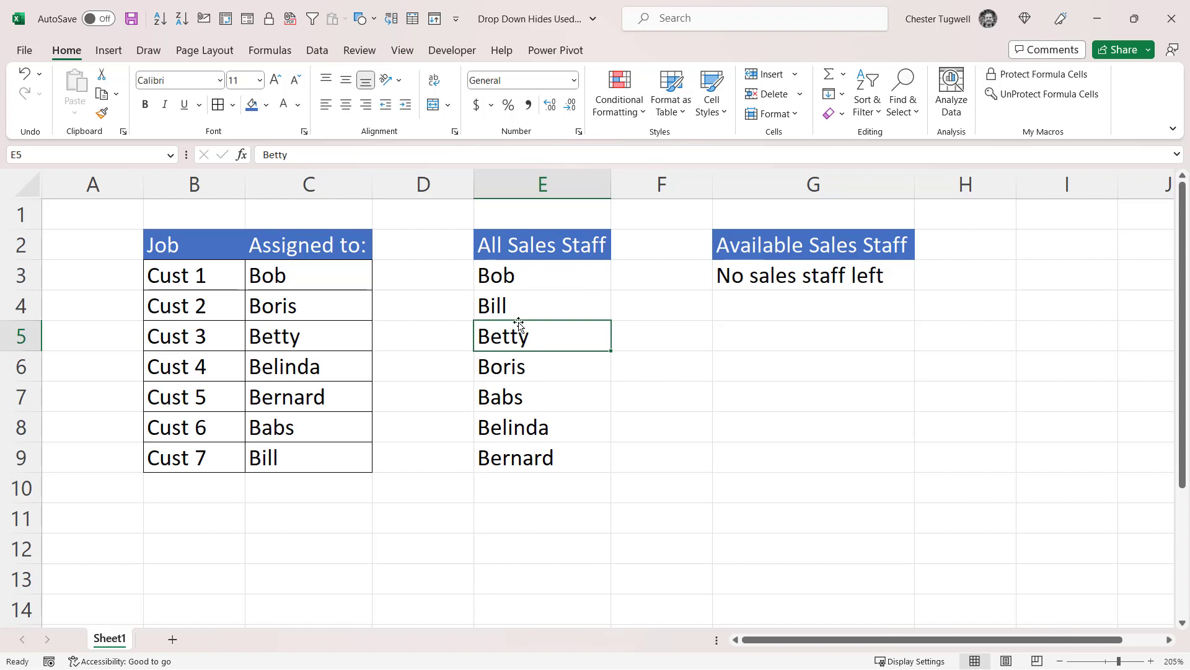
click(521, 367)
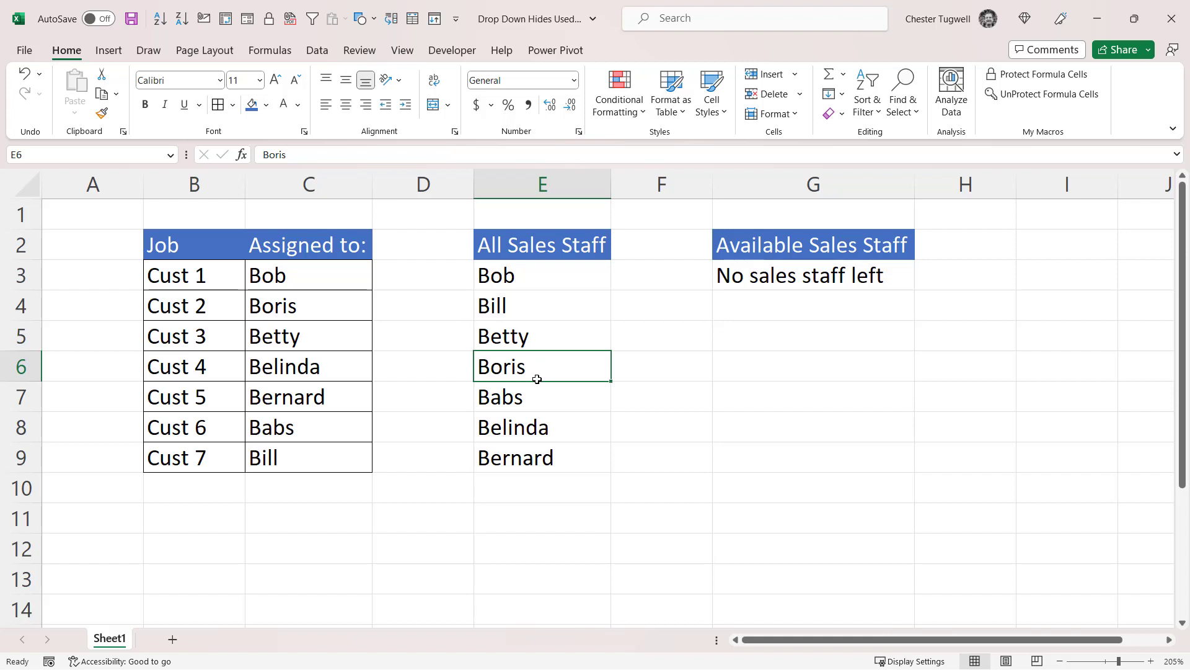
key(ctrl+t)
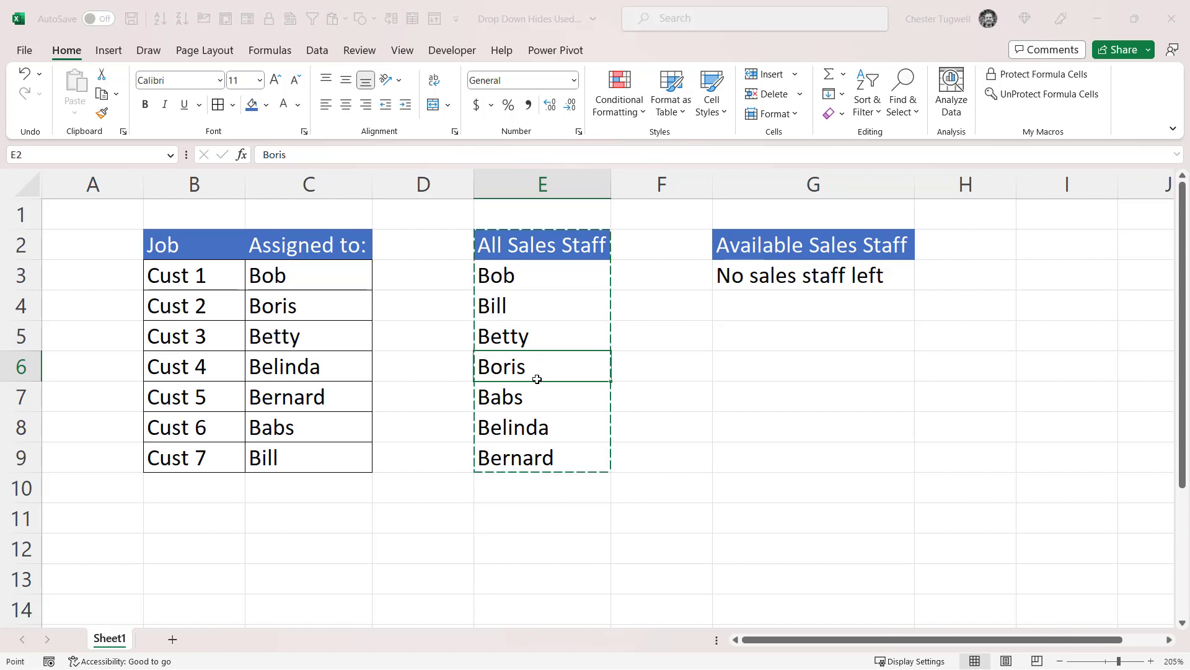
click(675, 525)
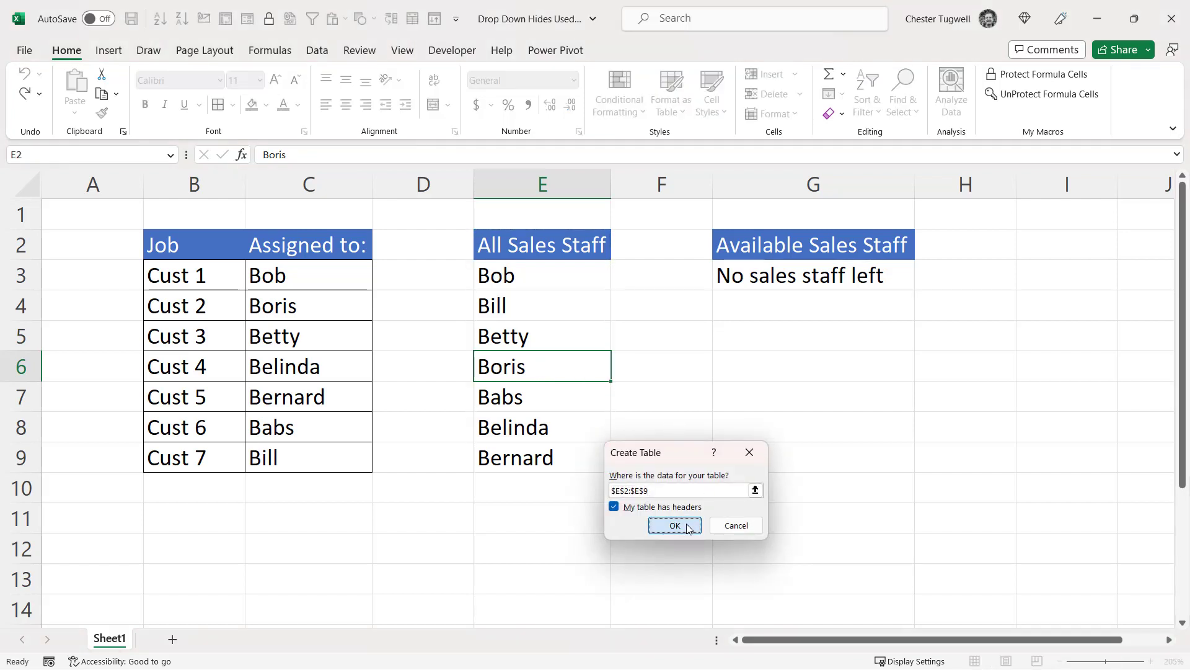
Step: Add a new staff member's first name in E10 below the staff table and check the choices for Cust 1 in C3
click(536, 487)
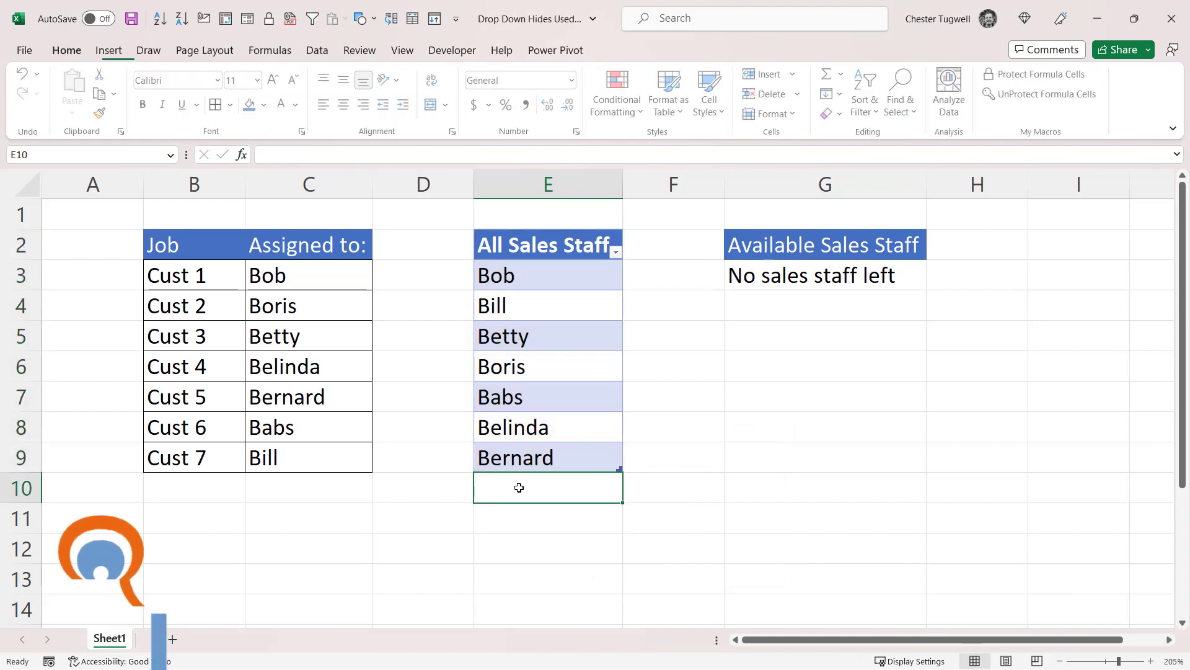
text(Brenda)
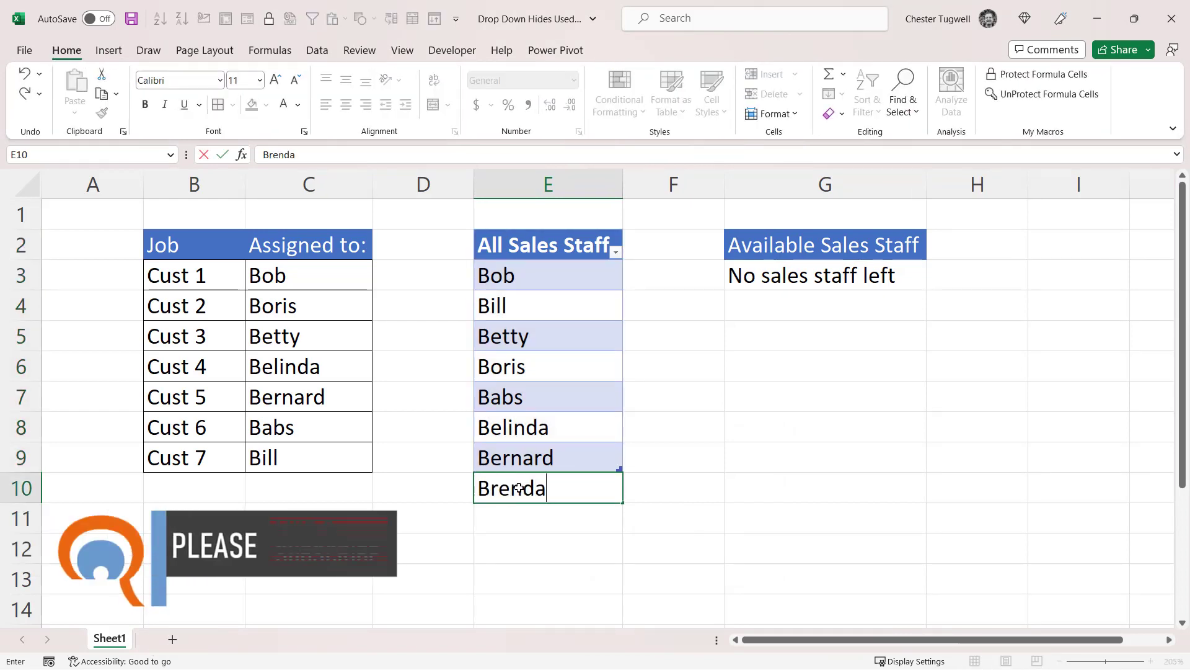
key(Return)
click(309, 275)
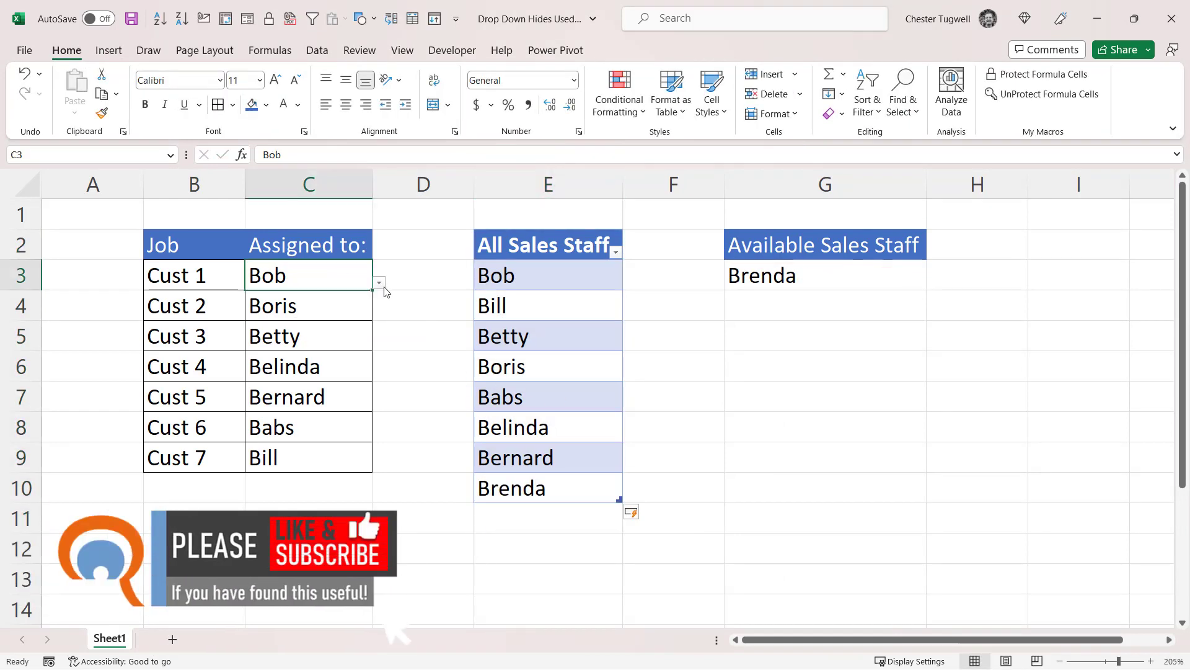
click(378, 282)
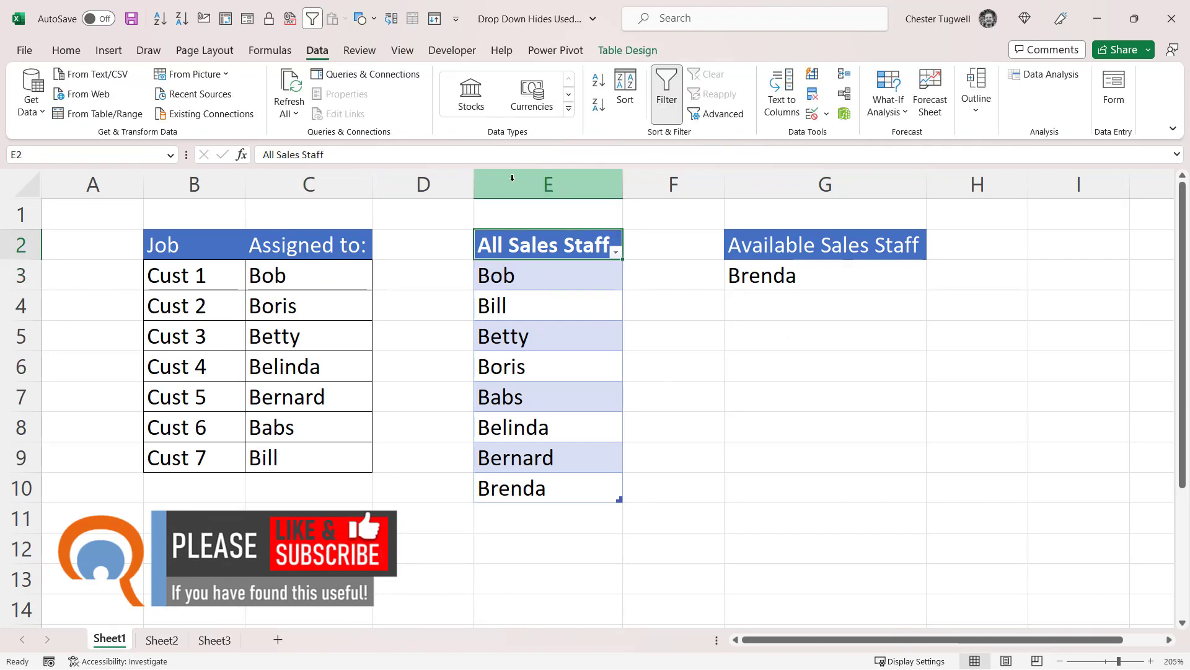
Step: Hide columns E through G, which hold the staff table and the available staff list
drag(514, 180, 797, 179)
right_click(799, 179)
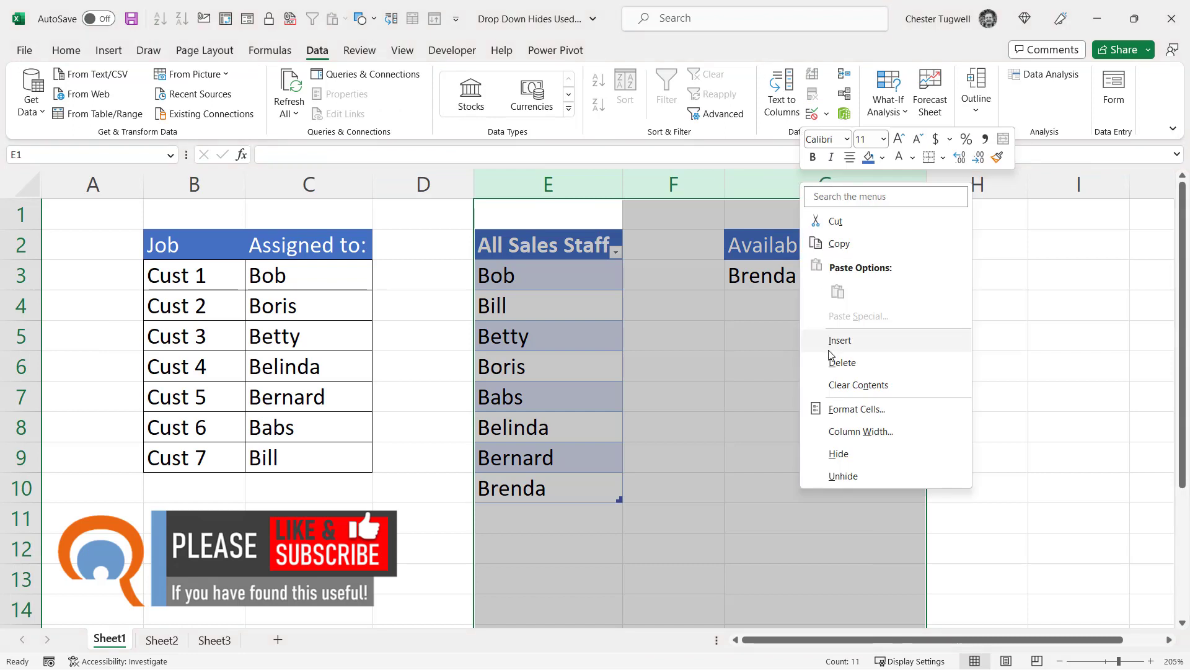
click(841, 452)
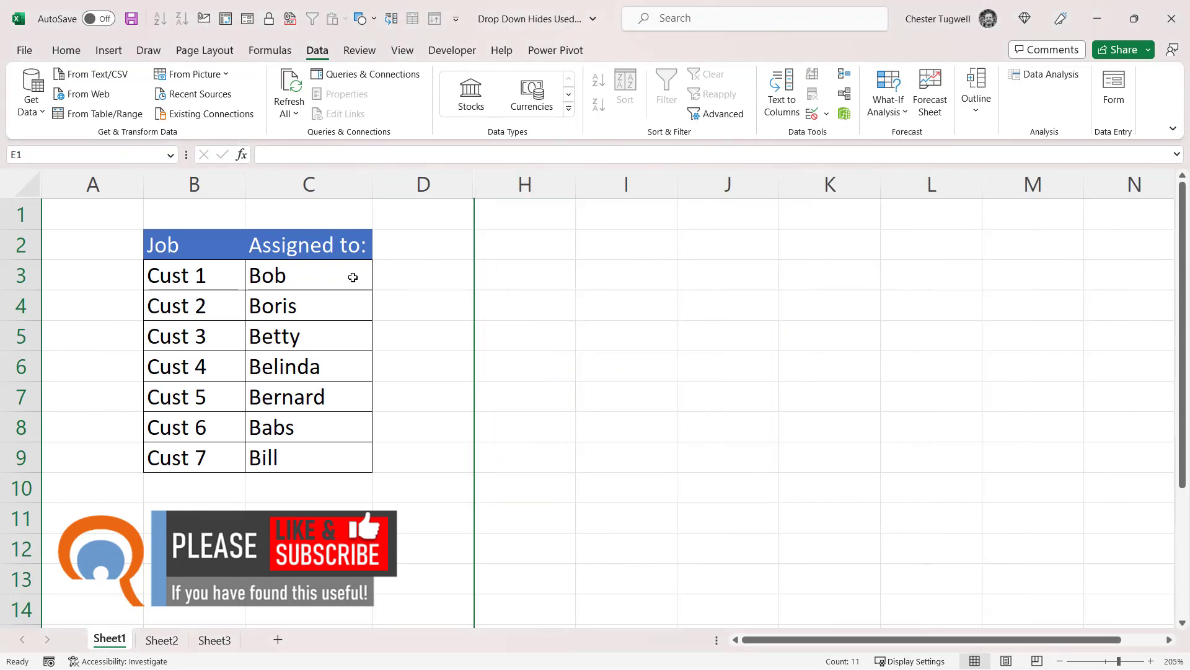
Step: Check the drop-down list in C3 with the helper columns hidden, and undo the hiding of columns E through G
click(351, 275)
click(378, 284)
click(378, 284)
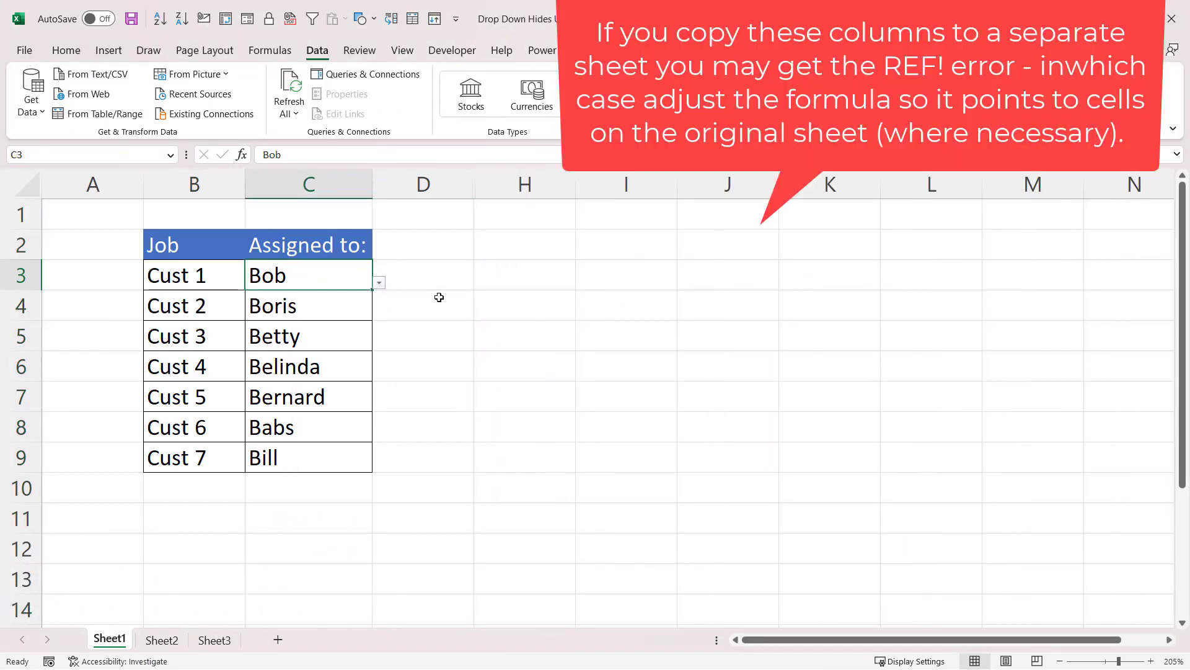
key(ctrl+z)
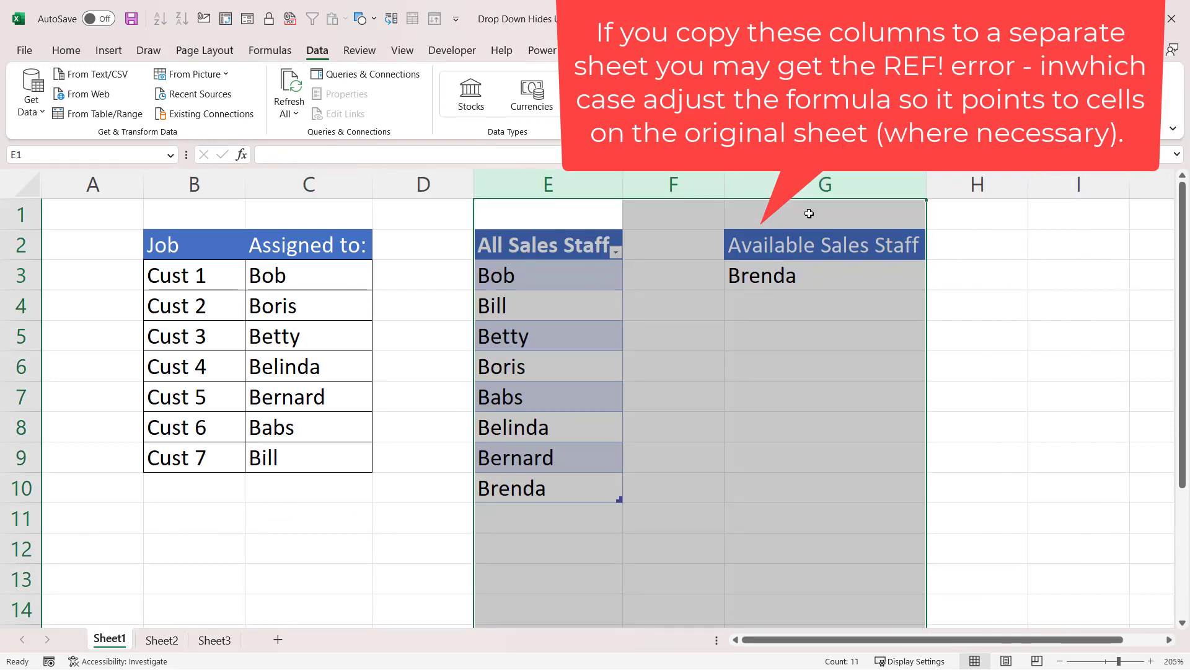